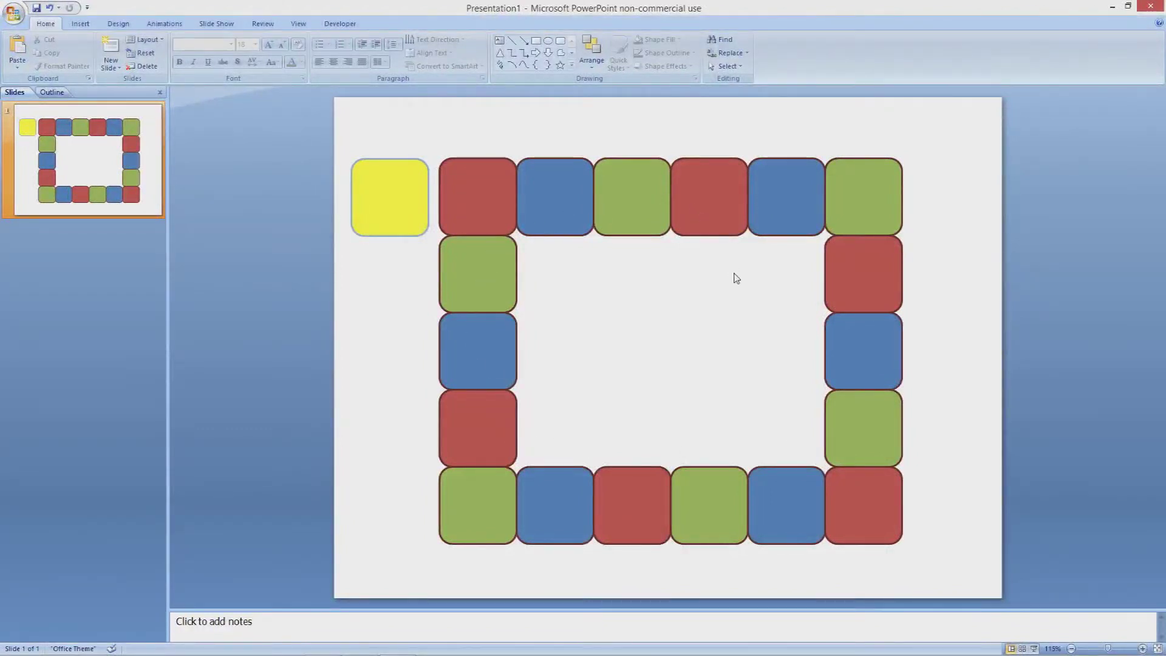
- Make the yellow square semi-transparent through its Format Shape fill settings
{"action": "left_click", "coordinate": [571, 66]}
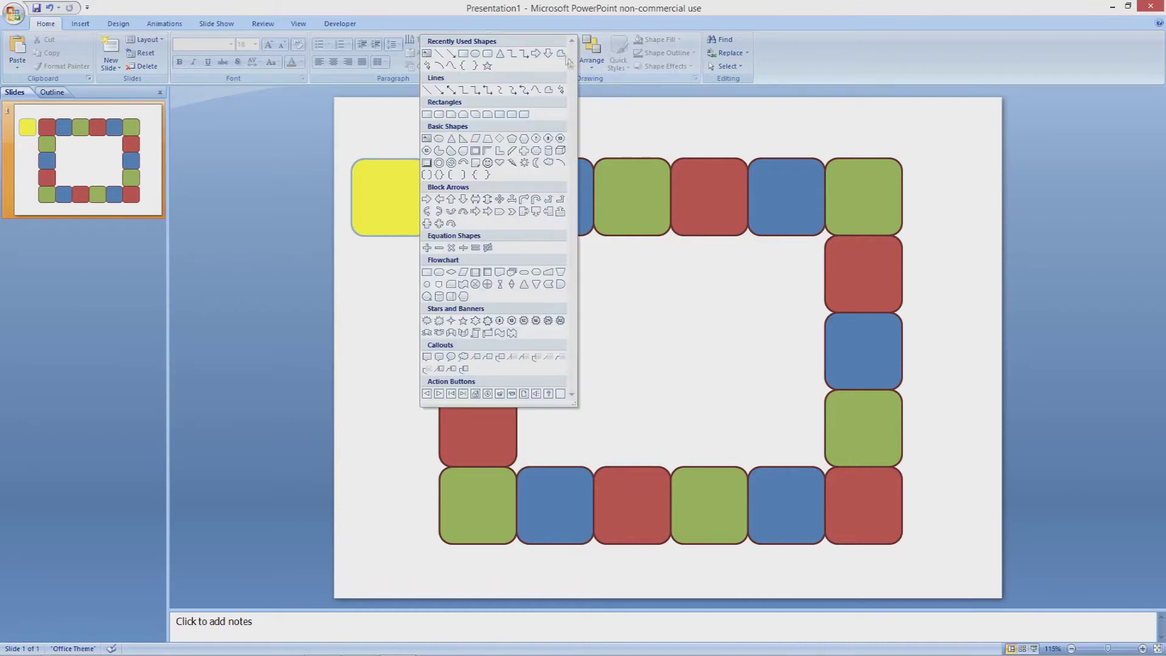
{"action": "left_click", "coordinate": [625, 123]}
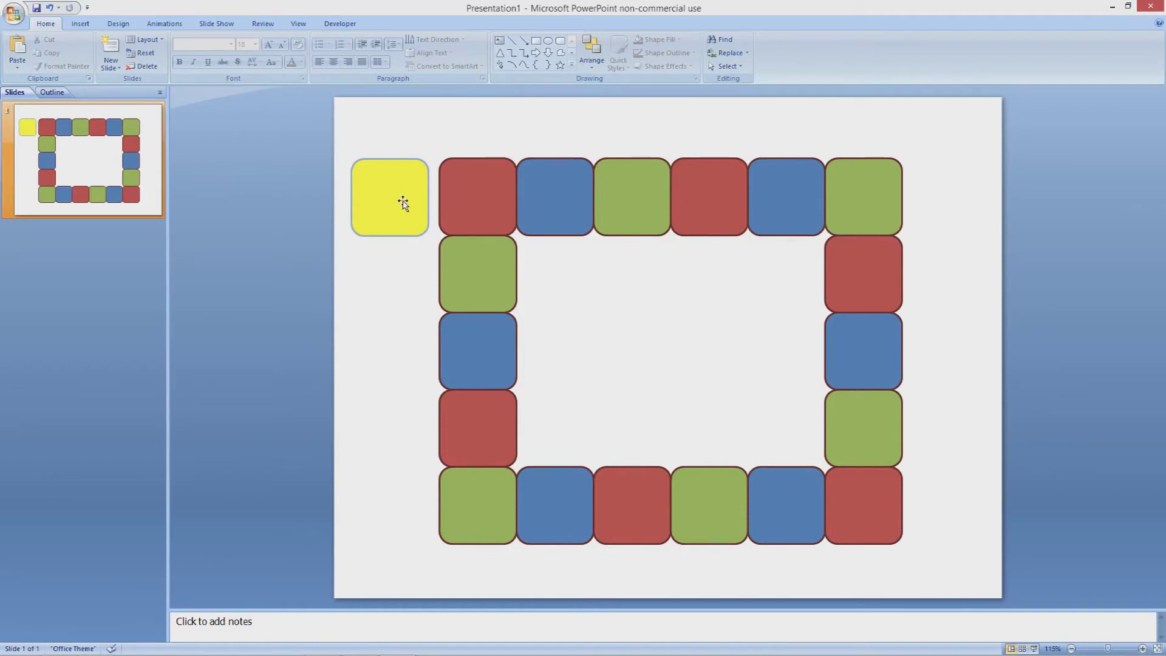
{"action": "left_click", "coordinate": [403, 204]}
{"action": "right_click", "coordinate": [403, 204]}
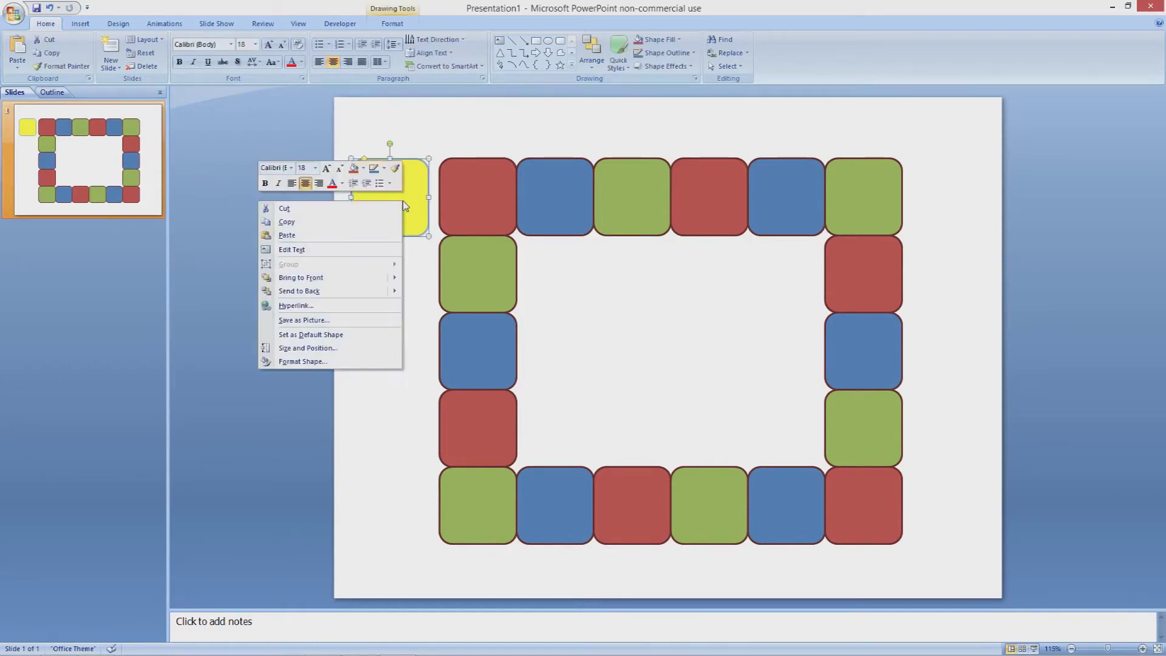
{"action": "left_click", "coordinate": [357, 363]}
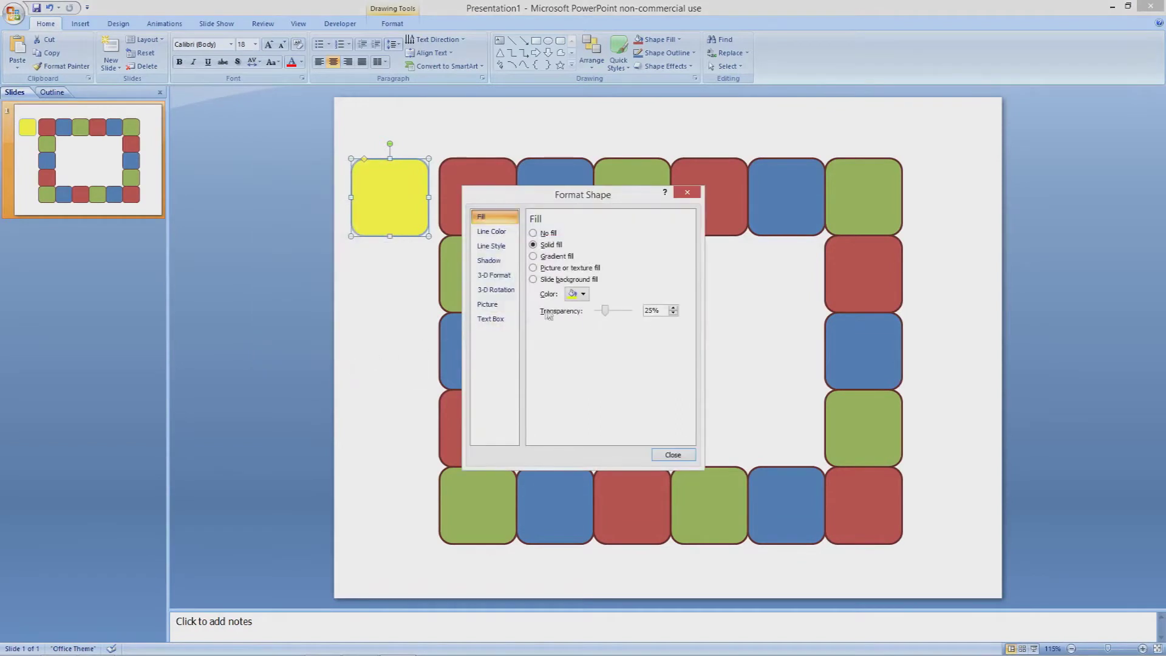
{"action": "left_click", "coordinate": [673, 455]}
- Move the yellow square onto the top-left red tile of the ring
{"action": "left_click_drag", "start_coordinate": [379, 211], "coordinate": [480, 210]}
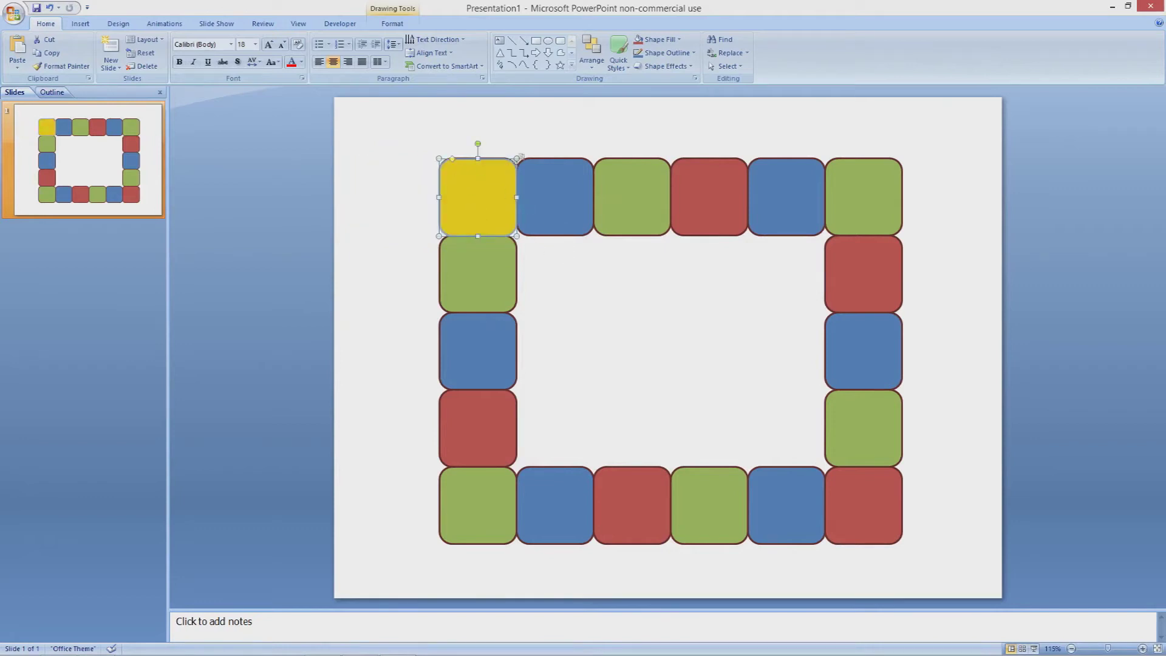
{"action": "left_click", "coordinate": [541, 141]}
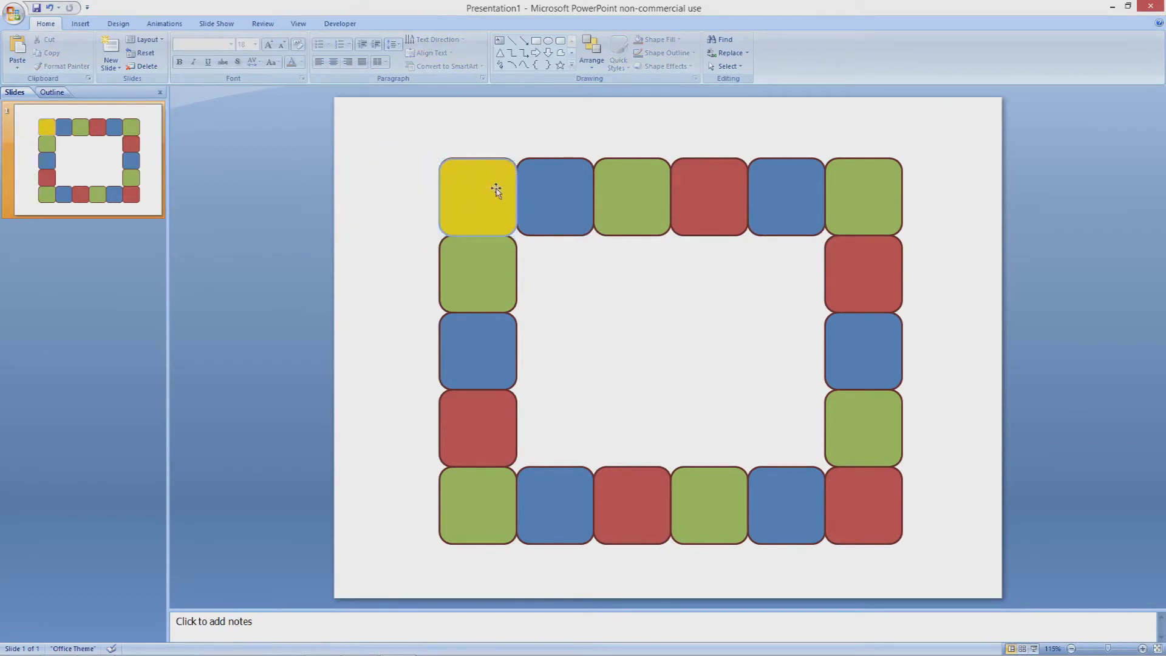
{"action": "left_click", "coordinate": [494, 205]}
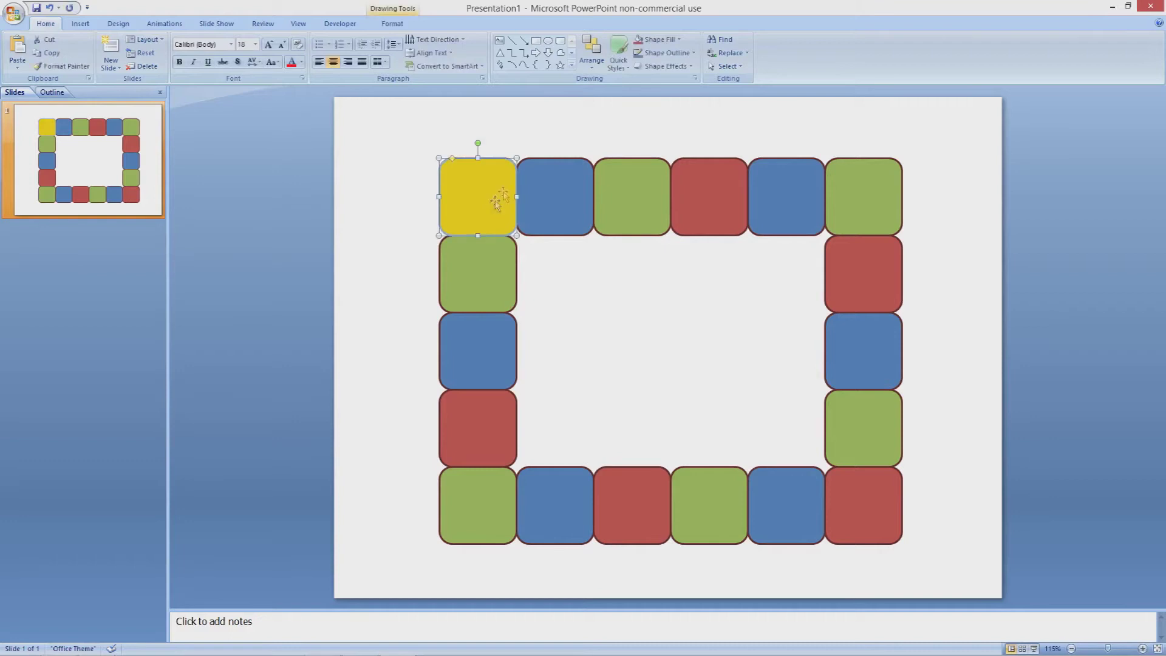
{"action": "left_click", "coordinate": [577, 126]}
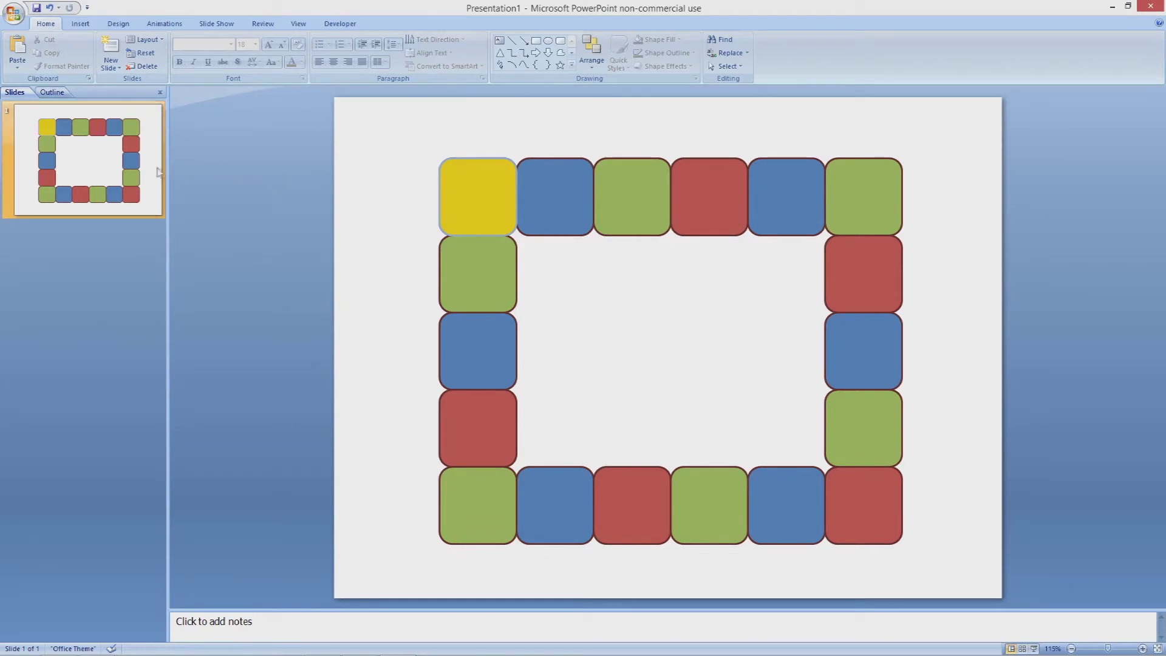
- Duplicate slide 1 twice, moving the yellow square onto the second and then the third tile
{"action": "right_click", "coordinate": [130, 170]}
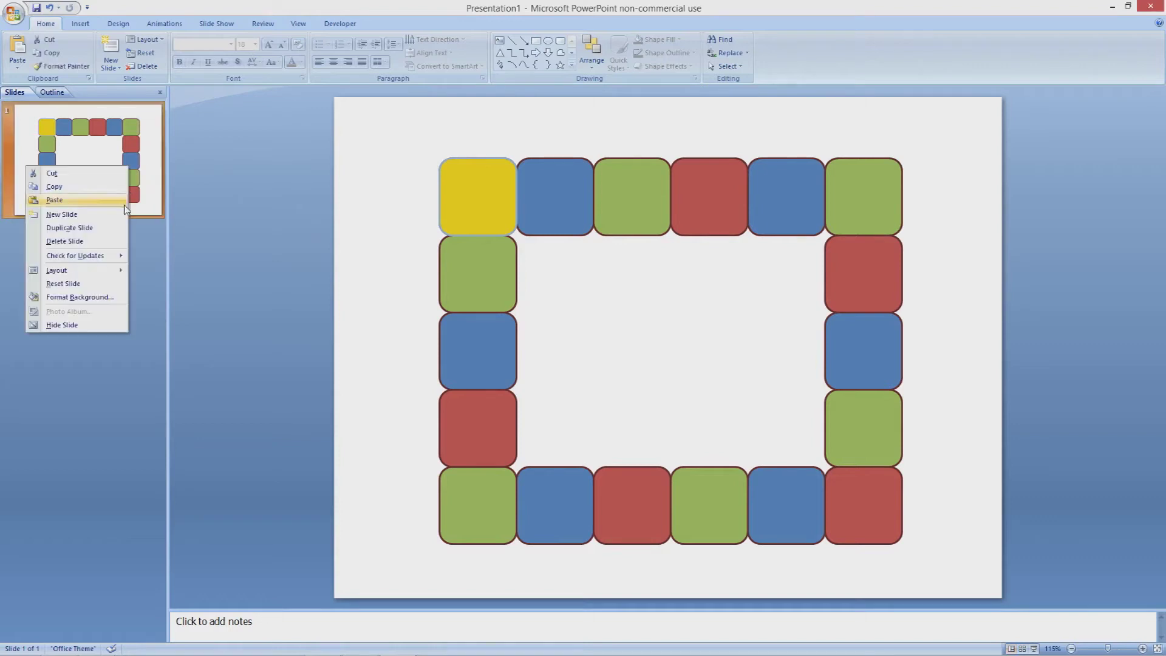
{"action": "left_click", "coordinate": [69, 227]}
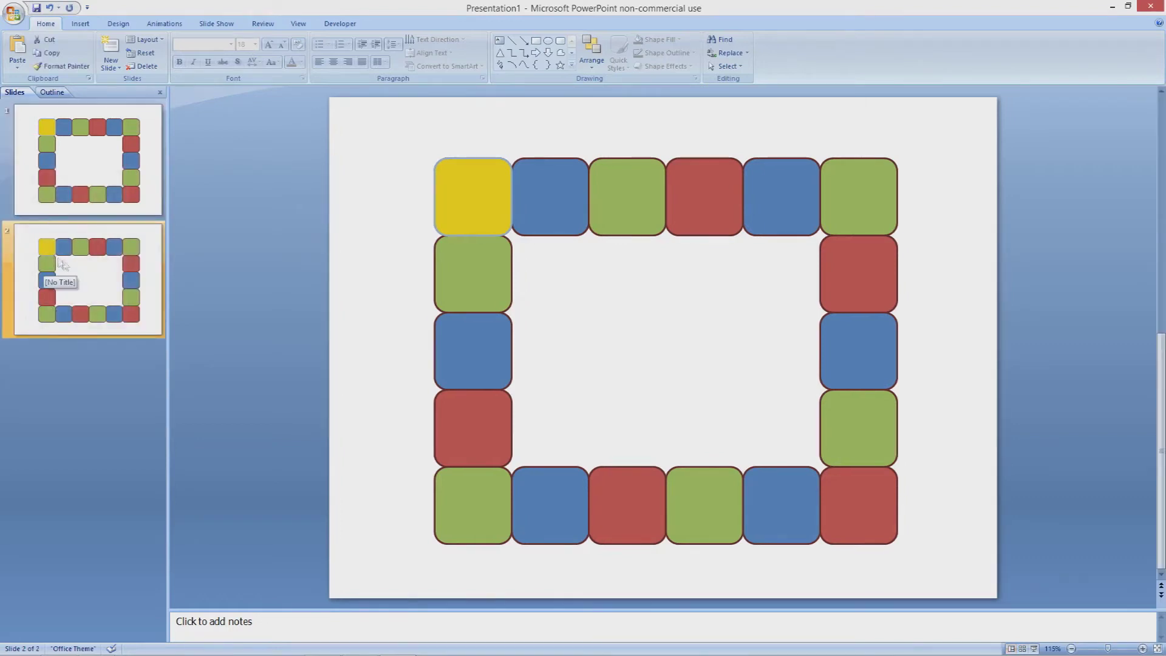
{"action": "left_click_drag", "start_coordinate": [453, 204], "coordinate": [528, 199]}
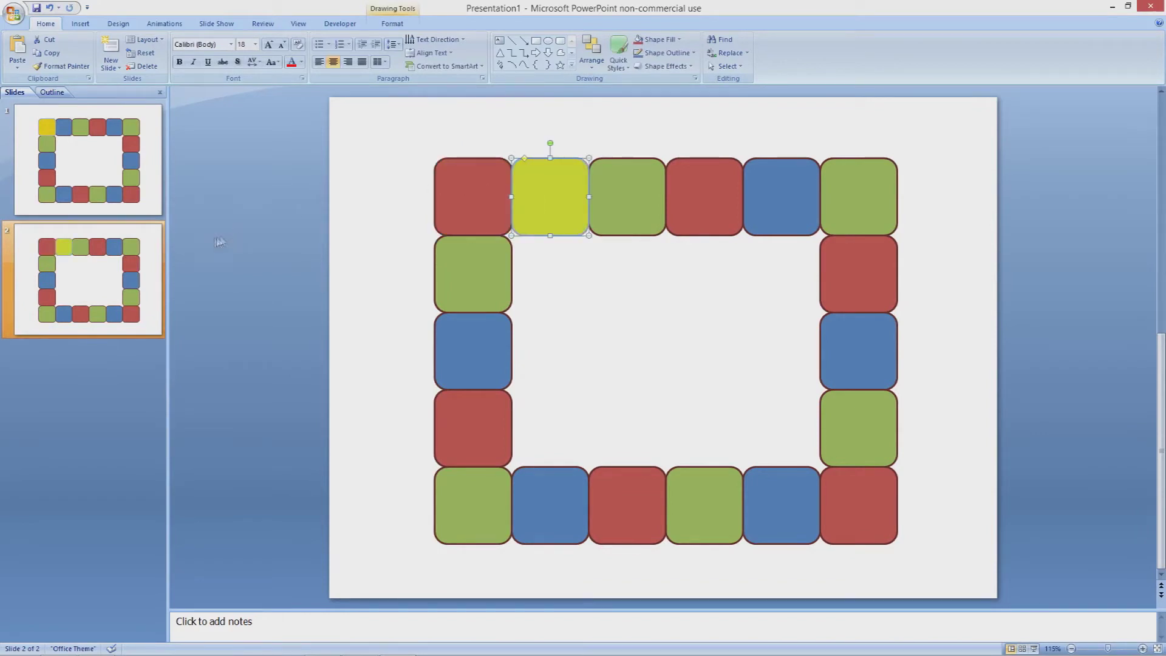
{"action": "left_click", "coordinate": [103, 279]}
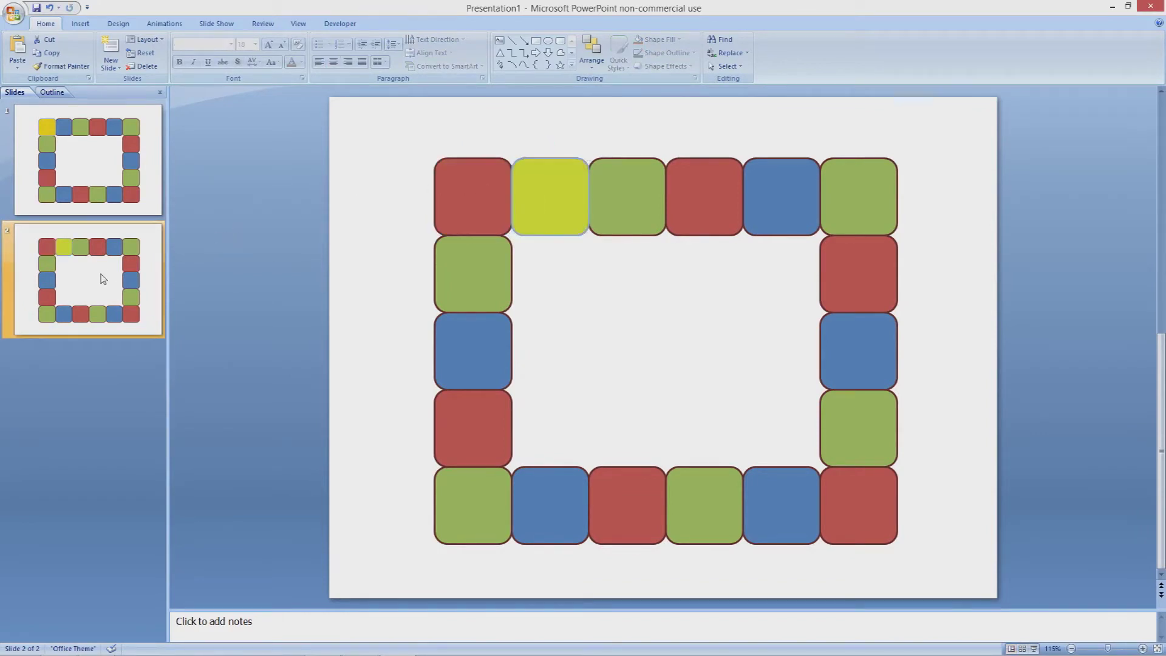
{"action": "key", "text": "ctrl+d"}
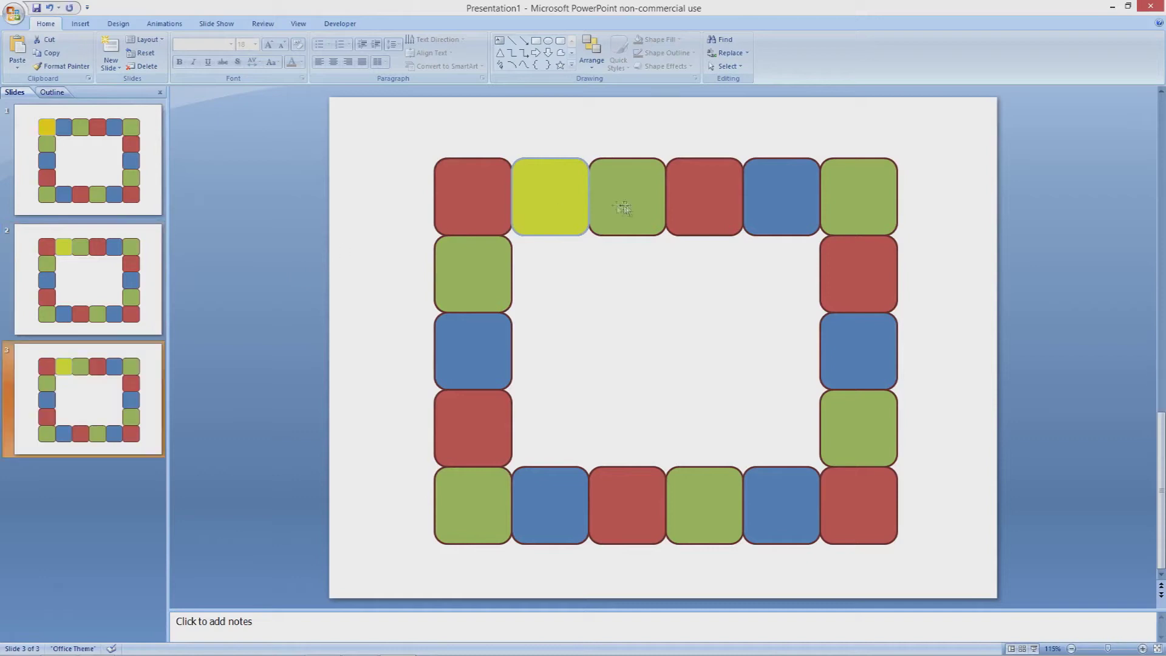
{"action": "left_click_drag", "start_coordinate": [554, 205], "coordinate": [479, 351]}
{"action": "left_click", "coordinate": [82, 413]}
- Duplicate again with the square moved up the left column, then select all 18 slides
{"action": "key", "text": "ctrl+d"}
{"action": "key", "text": "ctrl+d"}
{"action": "key", "text": "ctrl+d"}
{"action": "key", "text": "ctrl+d"}
{"action": "key", "text": "ctrl+d"}
{"action": "key", "text": "ctrl+d"}
{"action": "key", "text": "ctrl+d"}
{"action": "key", "text": "ctrl+d"}
{"action": "key", "text": "ctrl+d"}
{"action": "key", "text": "ctrl+d"}
{"action": "key", "text": "ctrl+d"}
{"action": "key", "text": "ctrl+d"}
{"action": "key", "text": "ctrl+d"}
{"action": "key", "text": "ctrl+d"}
{"action": "key", "text": "ctrl+d"}
{"action": "left_click_drag", "start_coordinate": [480, 350], "coordinate": [477, 275]}
{"action": "left_click", "coordinate": [635, 291]}
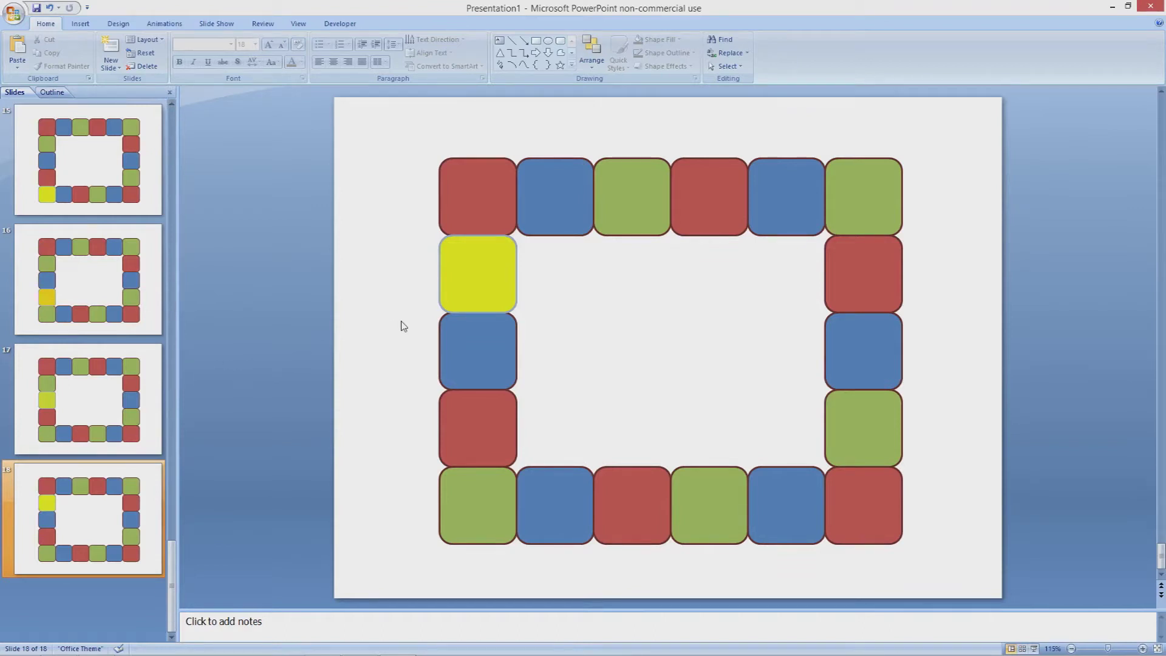
{"action": "left_click", "coordinate": [181, 193]}
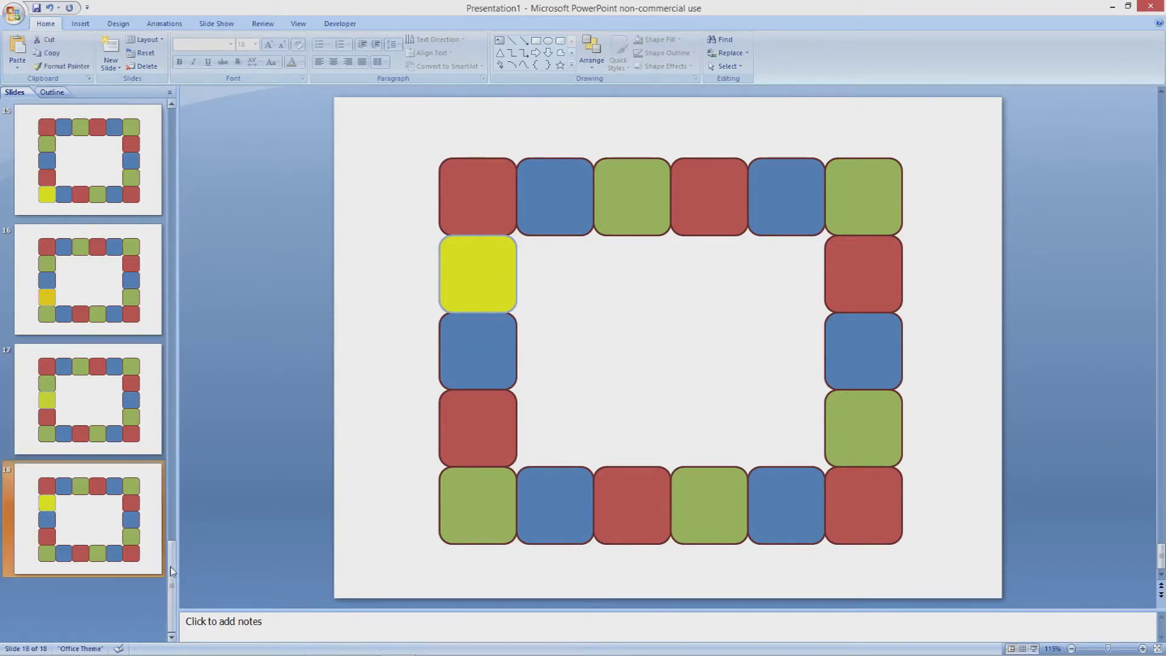
{"action": "key", "text": "ctrl+a"}
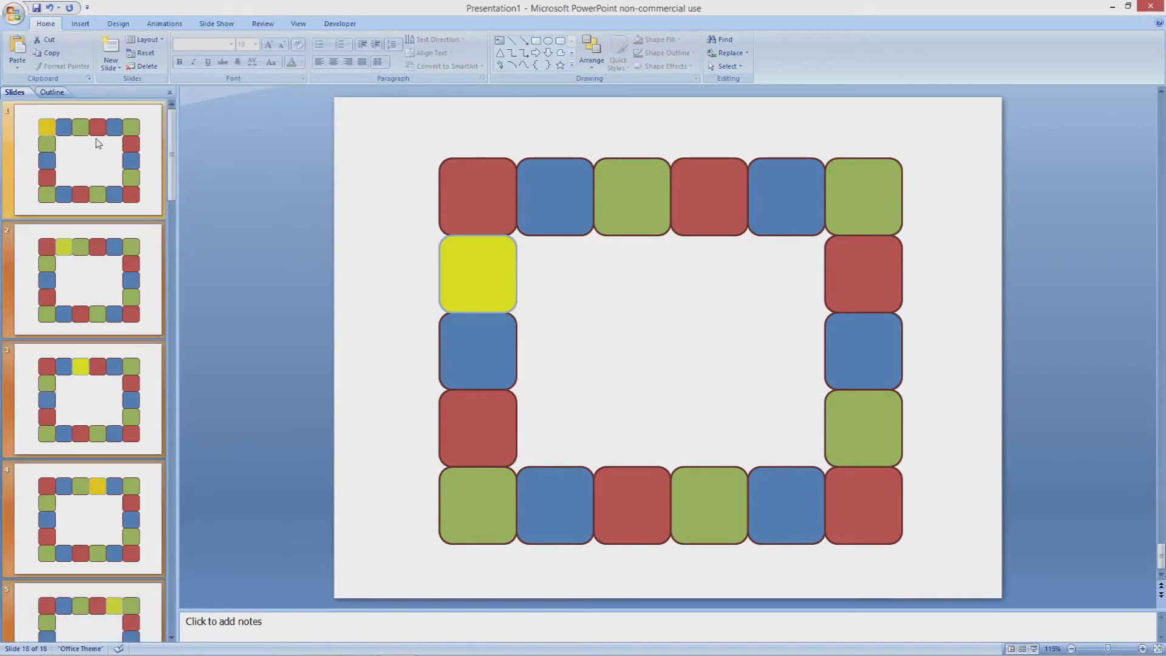
- Make all slides advance automatically after 00:00 instead of on mouse click
{"action": "left_click", "coordinate": [166, 22]}
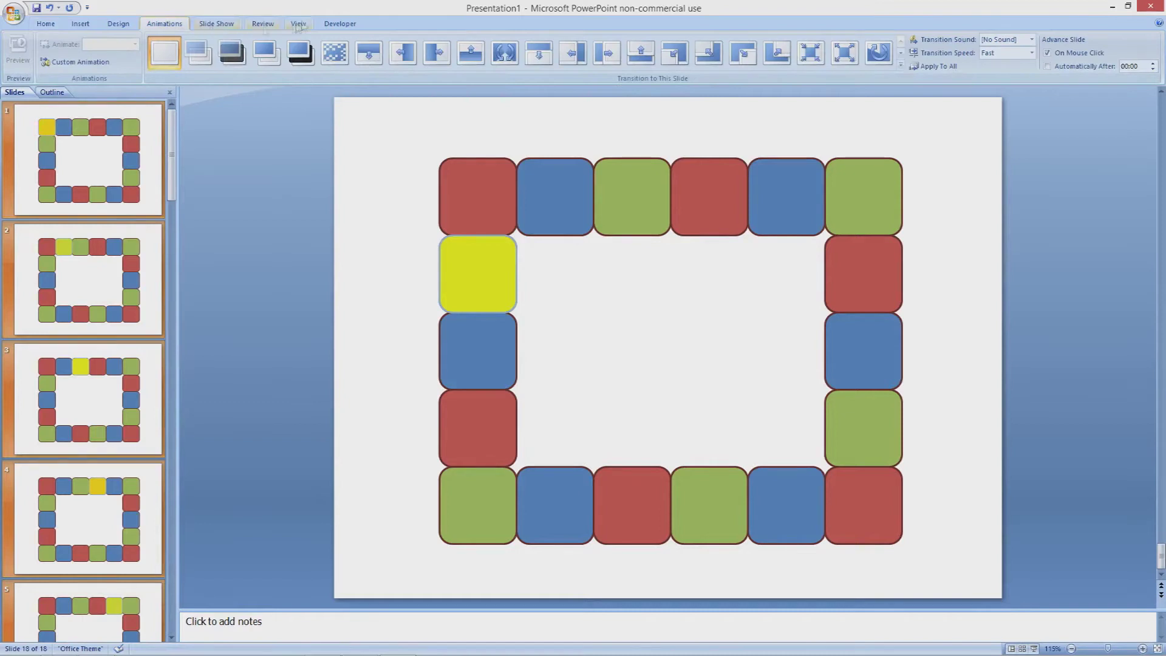
{"action": "left_click", "coordinate": [1047, 54]}
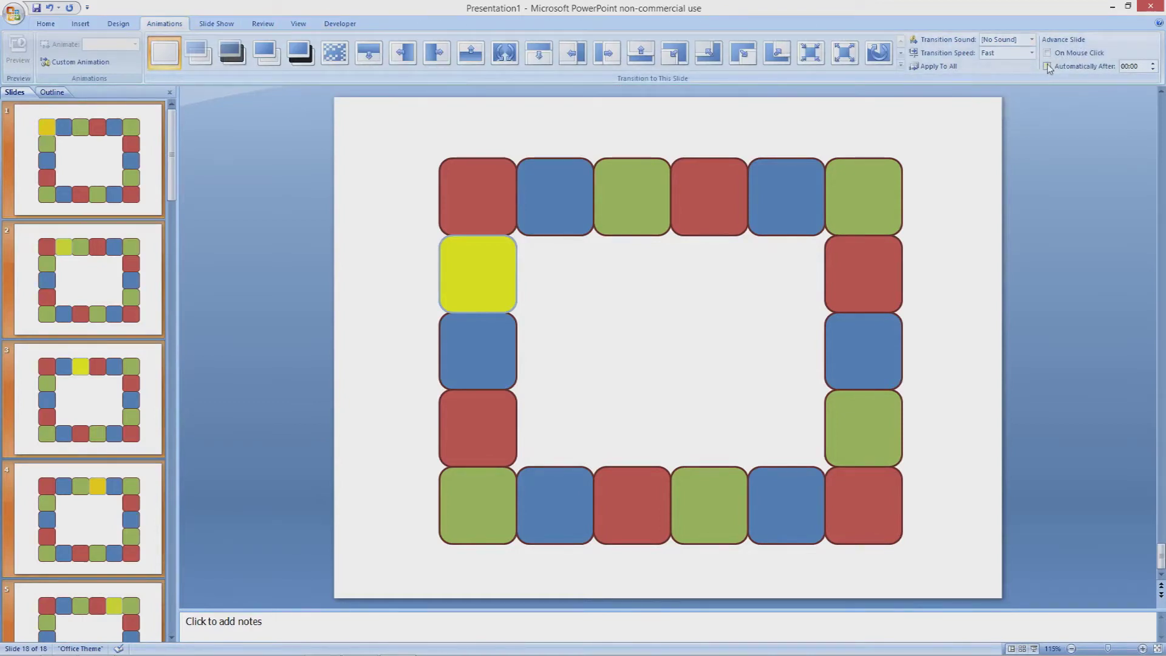
{"action": "left_click", "coordinate": [1047, 68]}
{"action": "left_click", "coordinate": [935, 67]}
- Set the show to loop continuously until Esc and start it with F5
{"action": "left_click", "coordinate": [222, 27]}
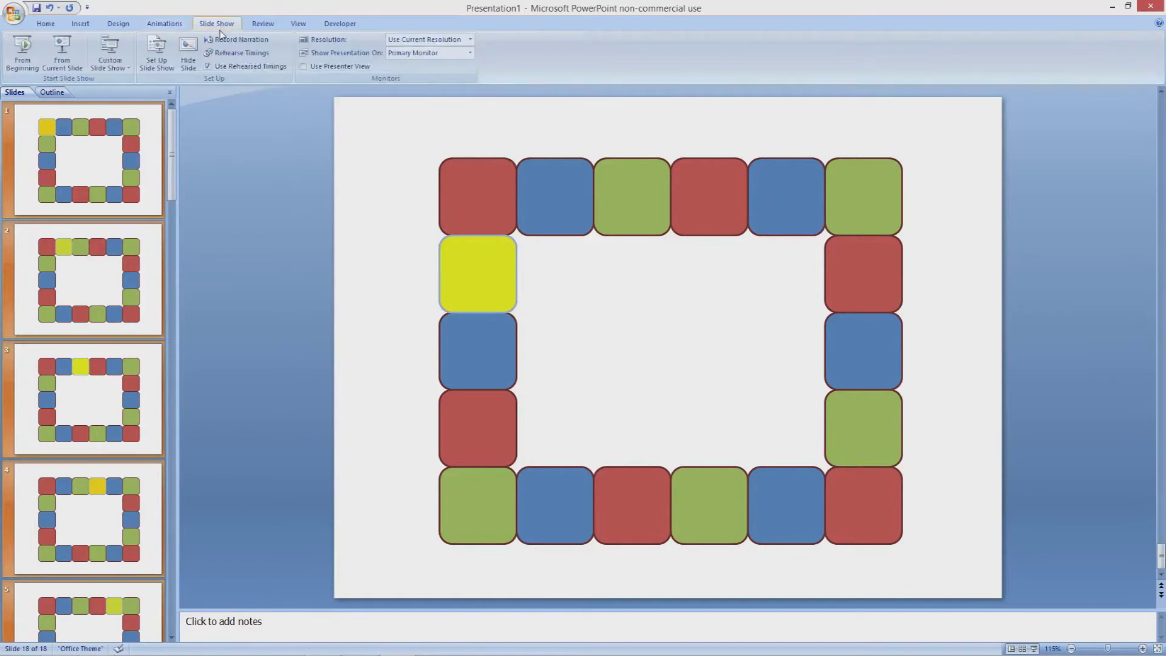
{"action": "left_click", "coordinate": [147, 57]}
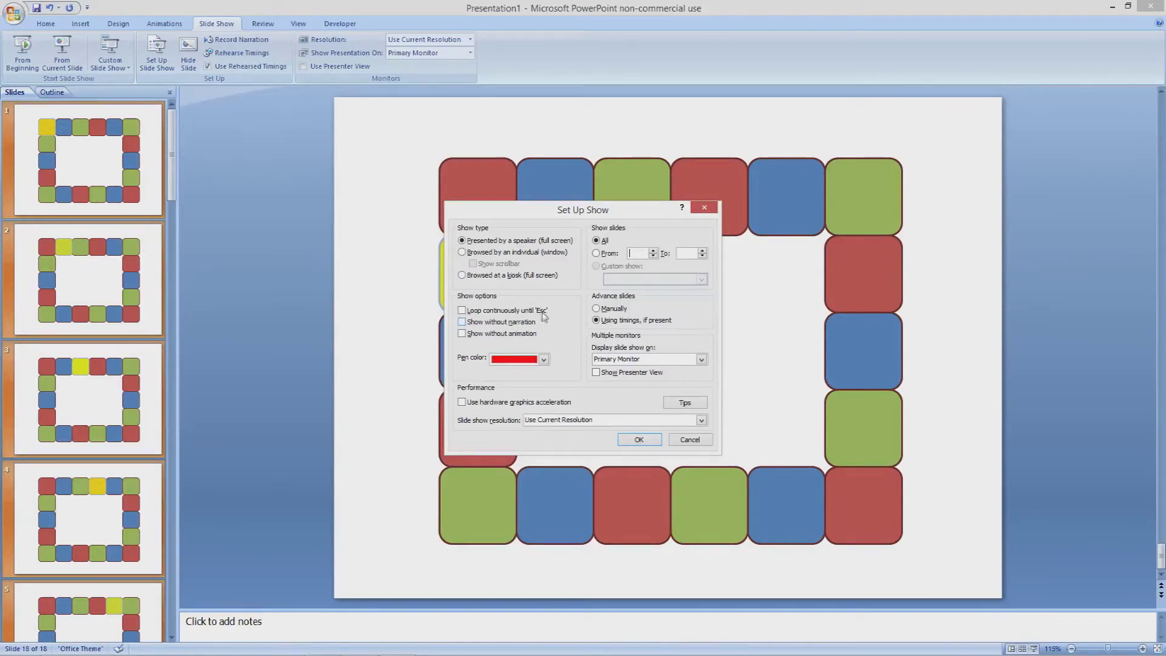
{"action": "left_click", "coordinate": [464, 312]}
{"action": "left_click", "coordinate": [650, 442]}
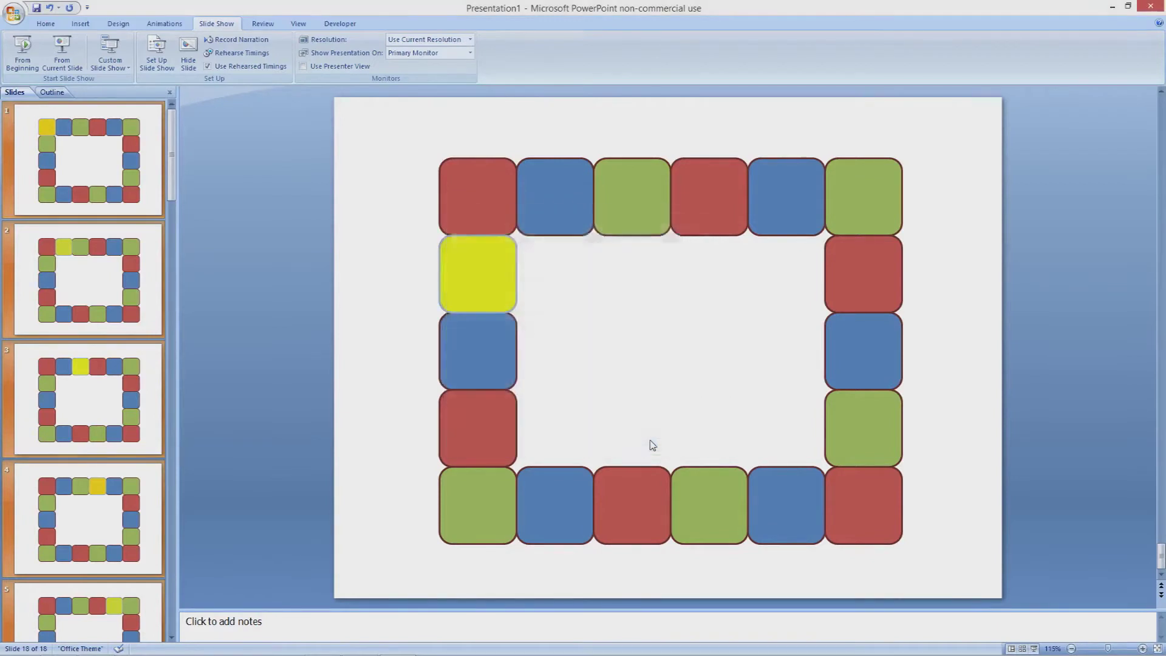
{"action": "key", "text": "F5"}
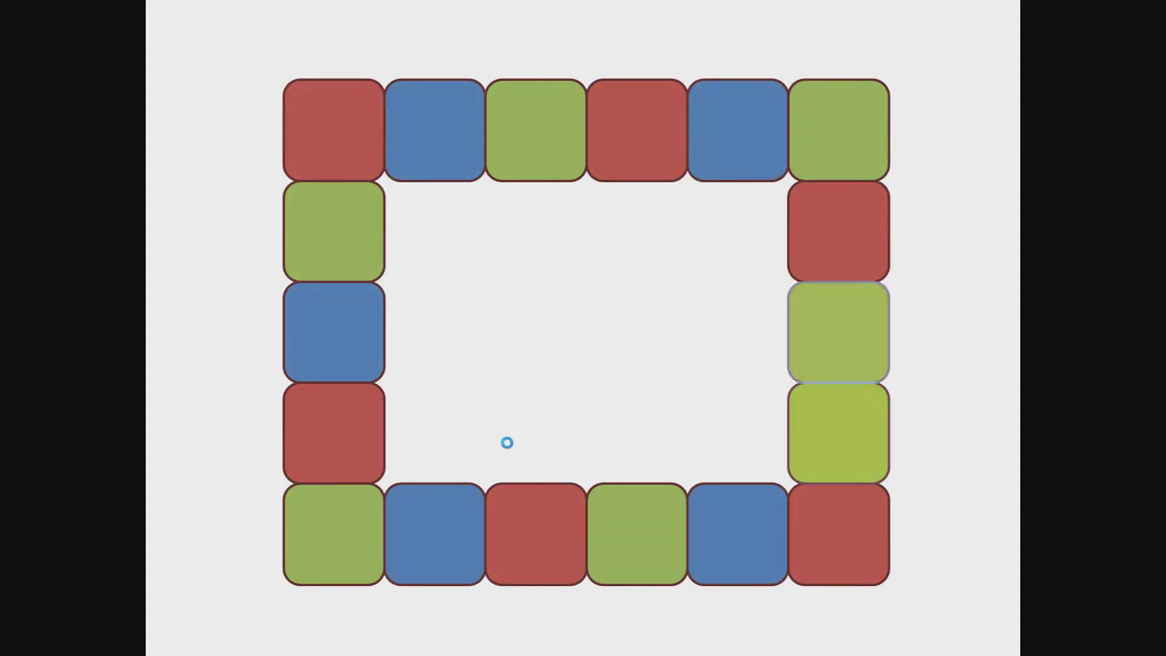
- Dismiss the show's shortcut menu and exit back to editing view on slide 12
{"action": "right_click", "coordinate": [624, 256]}
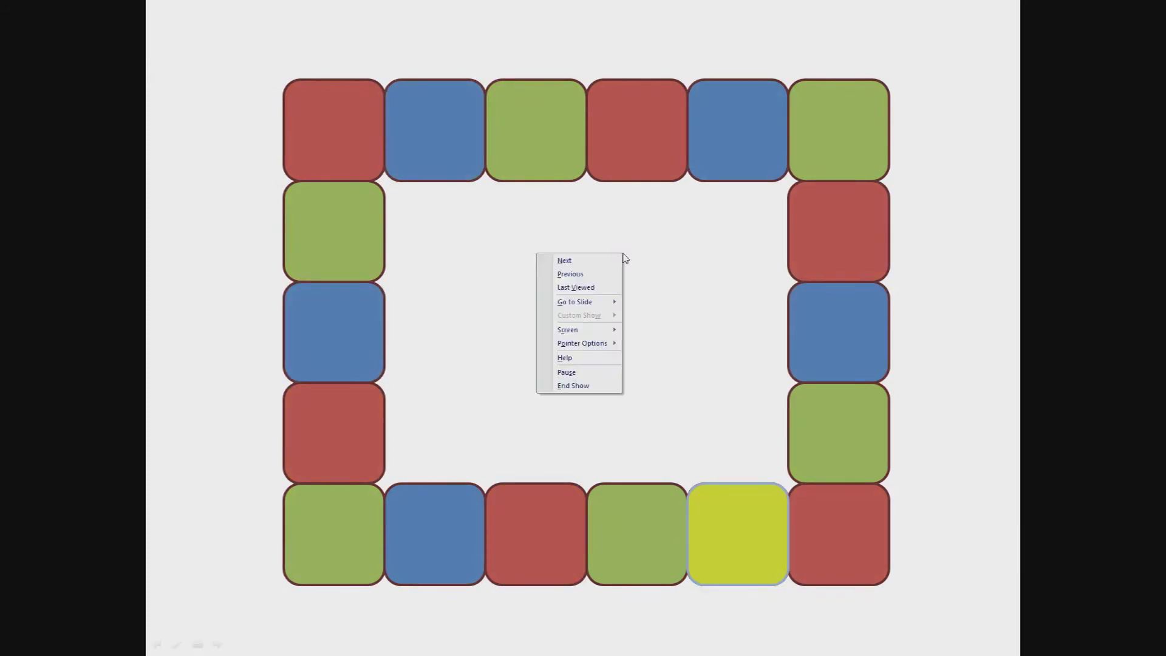
{"action": "left_click", "coordinate": [652, 254]}
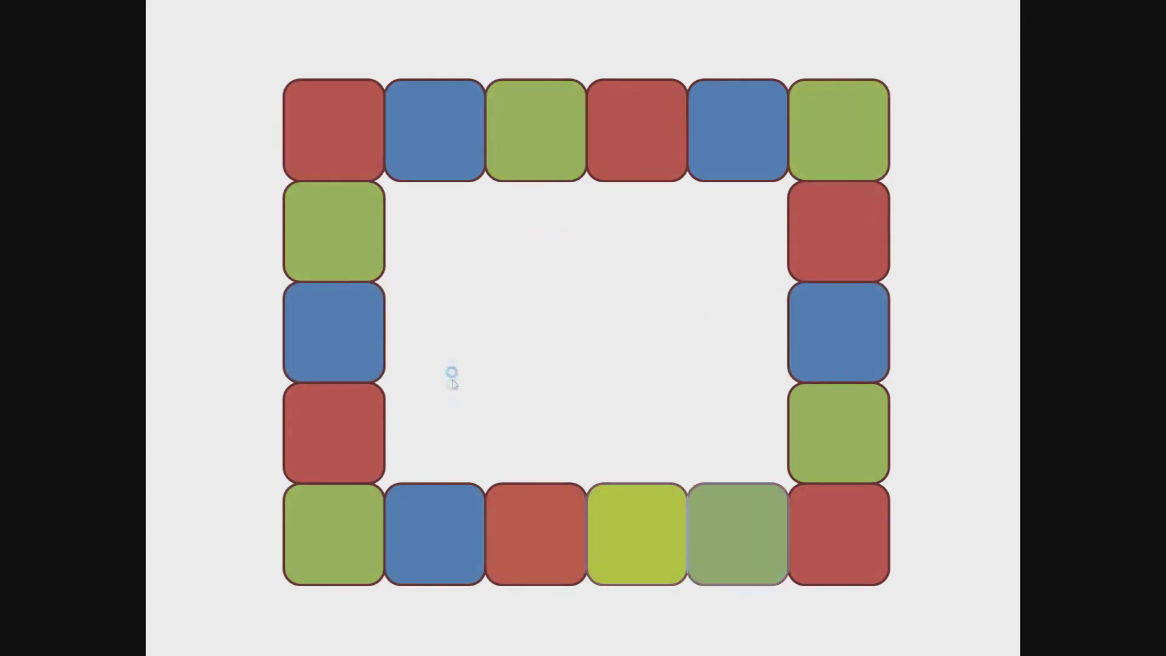
{"action": "key", "text": "Escape"}
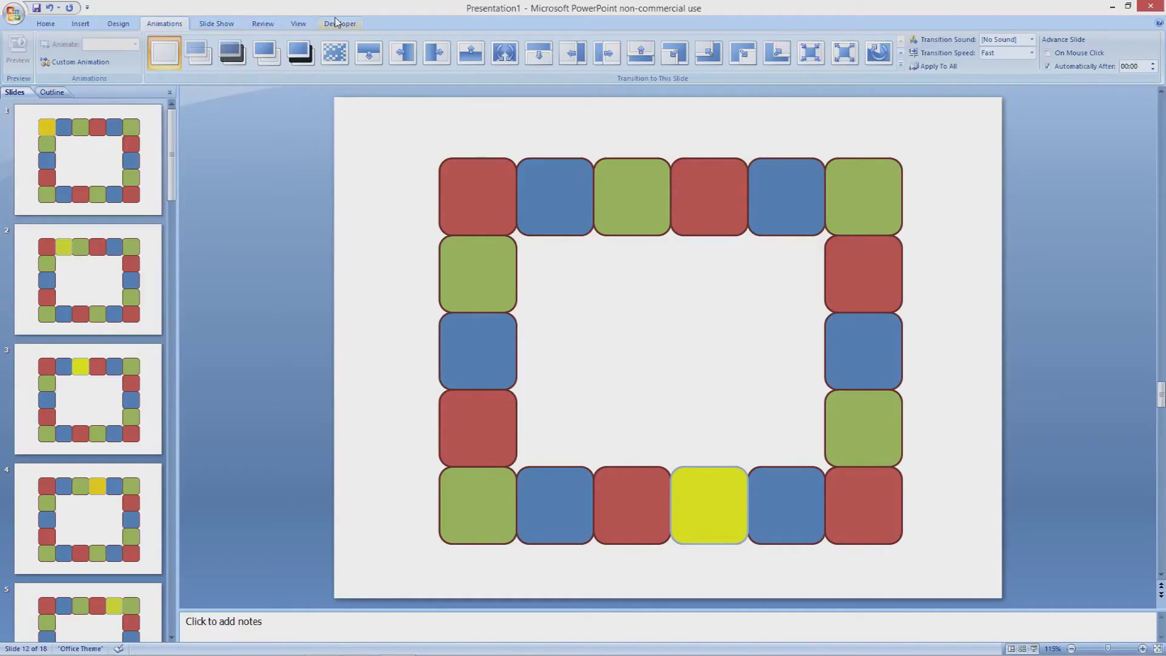
- From the Developer tab, briefly view the VBA project, then choose the Command Button control
{"action": "left_click", "coordinate": [340, 24]}
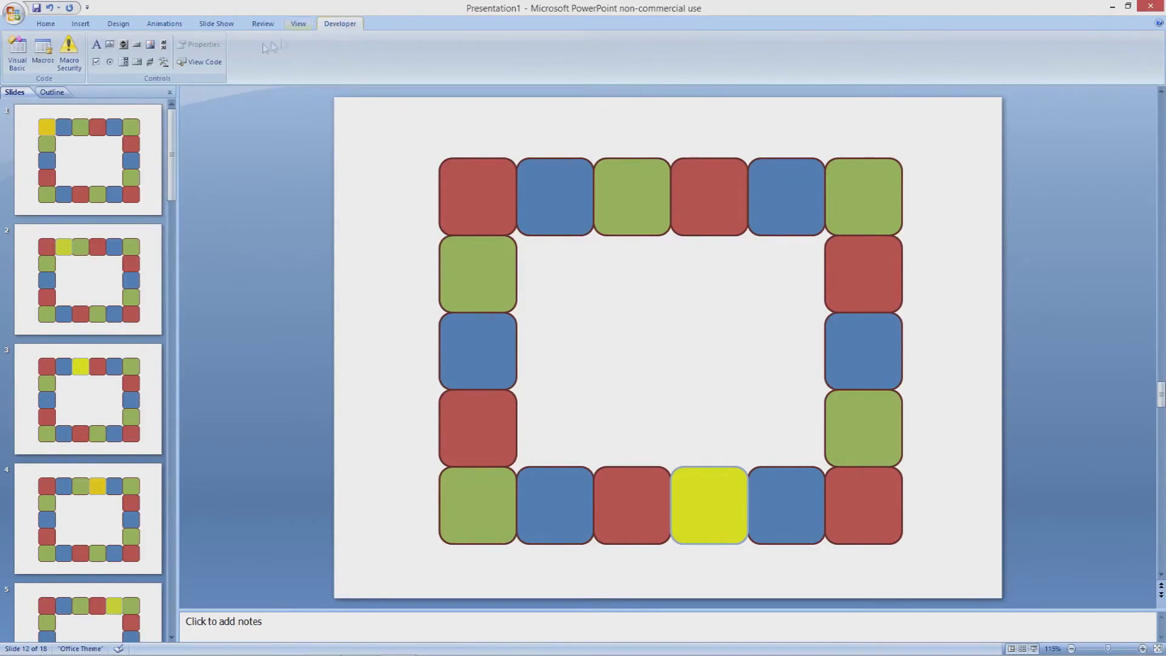
{"action": "left_click", "coordinate": [210, 63]}
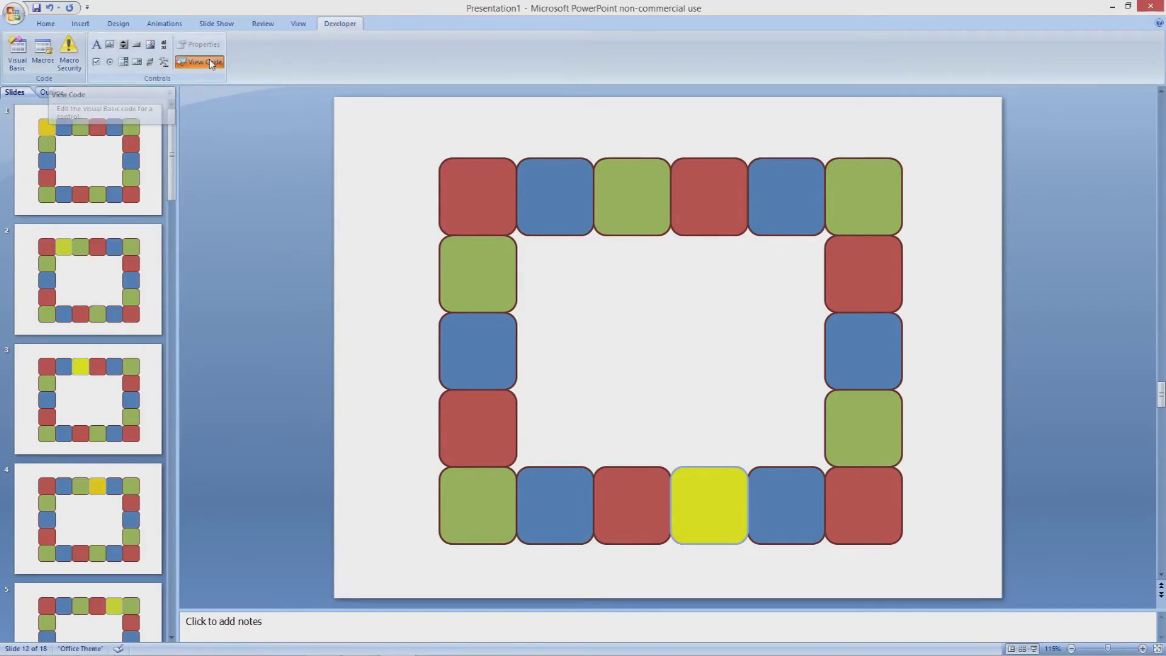
{"action": "left_click", "coordinate": [80, 91]}
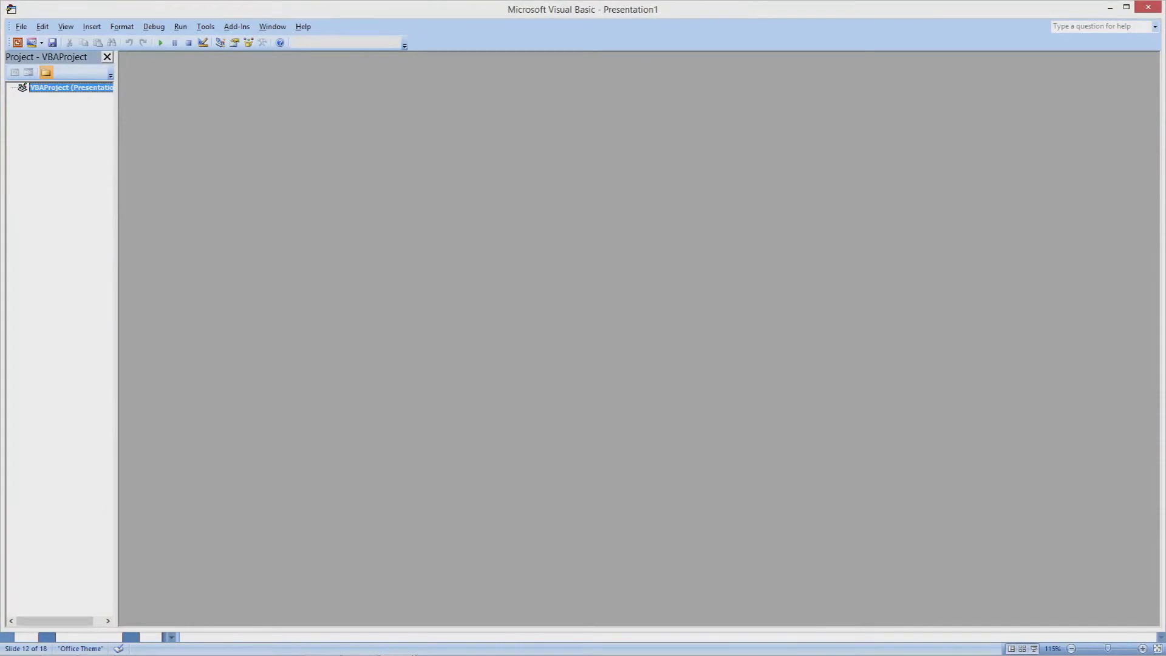
{"action": "left_click", "coordinate": [1153, 11]}
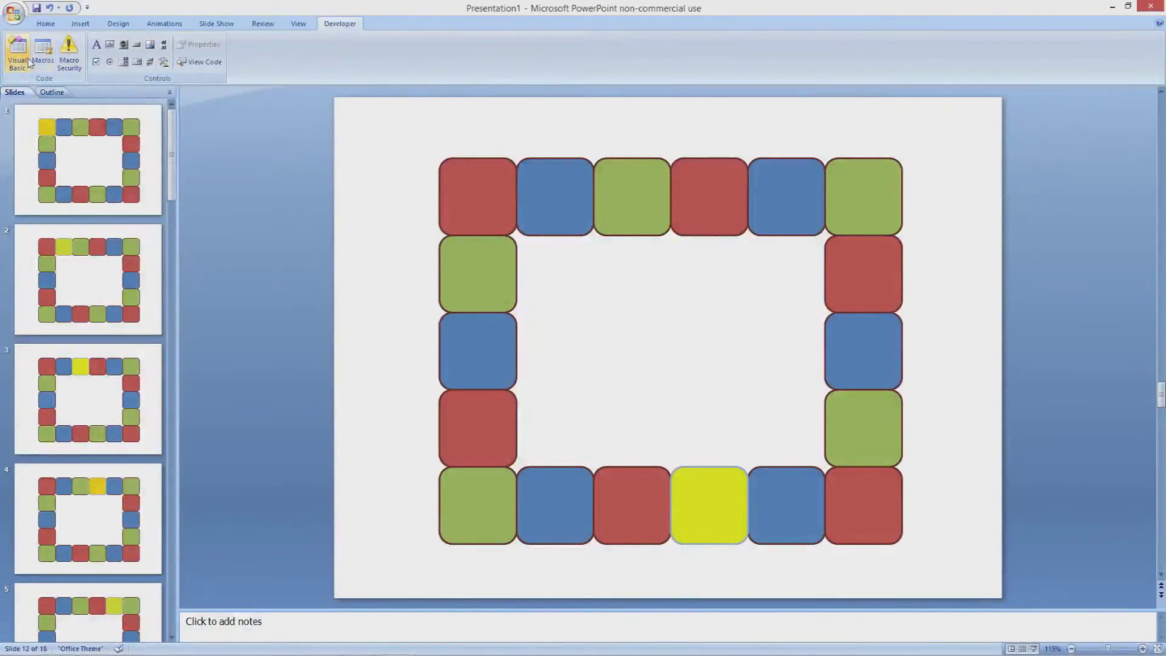
{"action": "left_click", "coordinate": [136, 44]}
- Draw a button in the ring's centre and replace Slide12's code with pasted paused and restart macros
{"action": "left_click_drag", "start_coordinate": [652, 272], "coordinate": [784, 333]}
{"action": "left_click", "coordinate": [199, 61]}
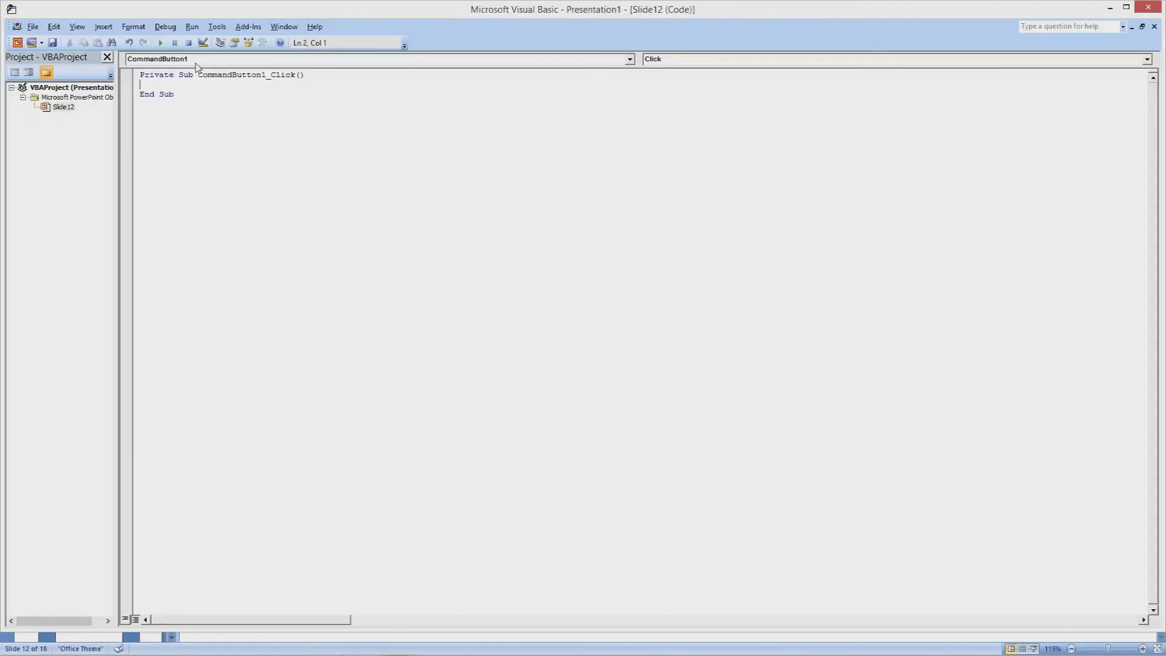
{"action": "key", "text": "ctrl+a"}
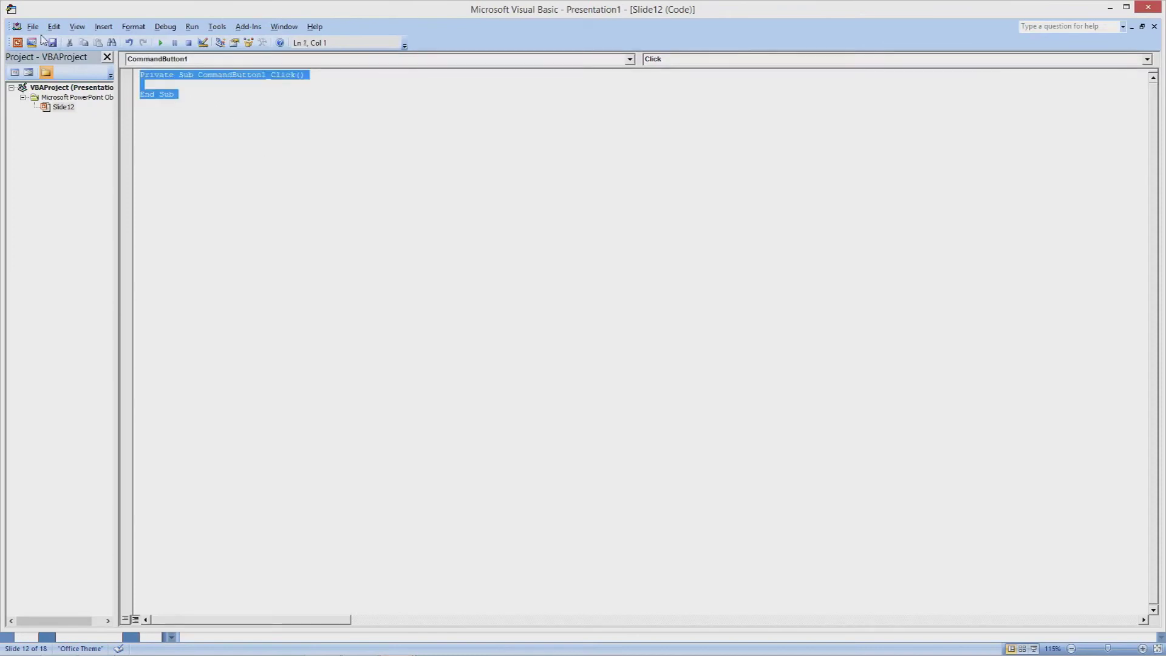
{"action": "key", "text": "Delete"}
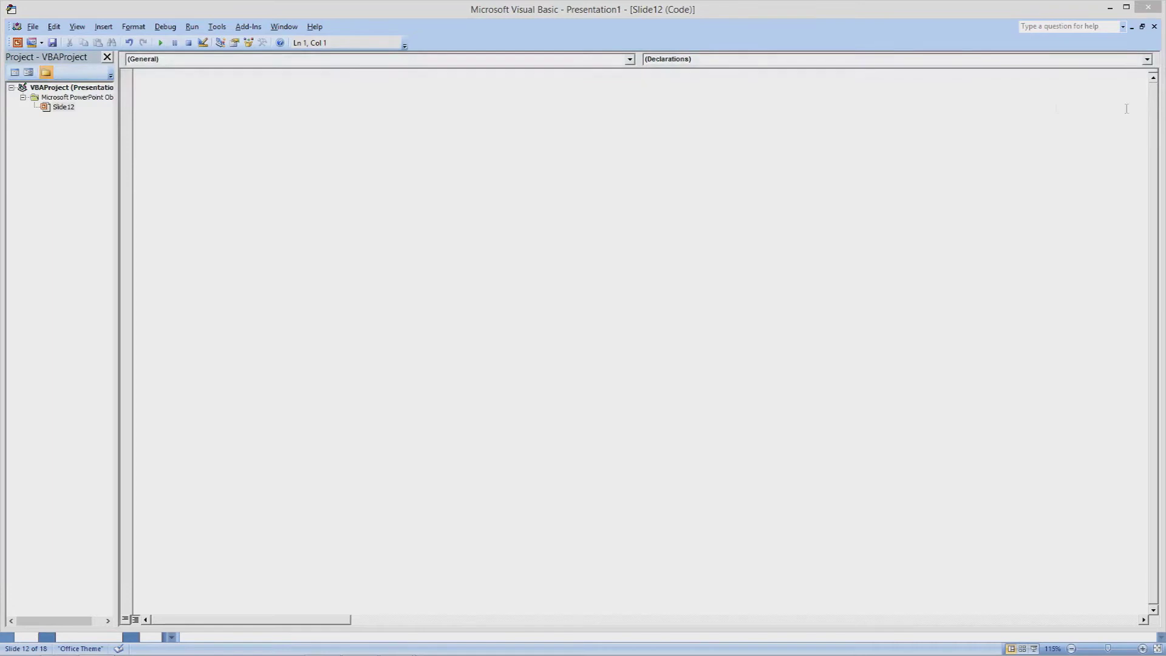
{"action": "left_click", "coordinate": [274, 104]}
{"action": "type", "text": "Sub paused() ActivePresentation.SlideShowWindow.View.State = ppSlideShowPaused End Sub  Sub restart() ActivePresentation.SlideShowWindow.View.State = ppSlideShowRunning End Sub"}
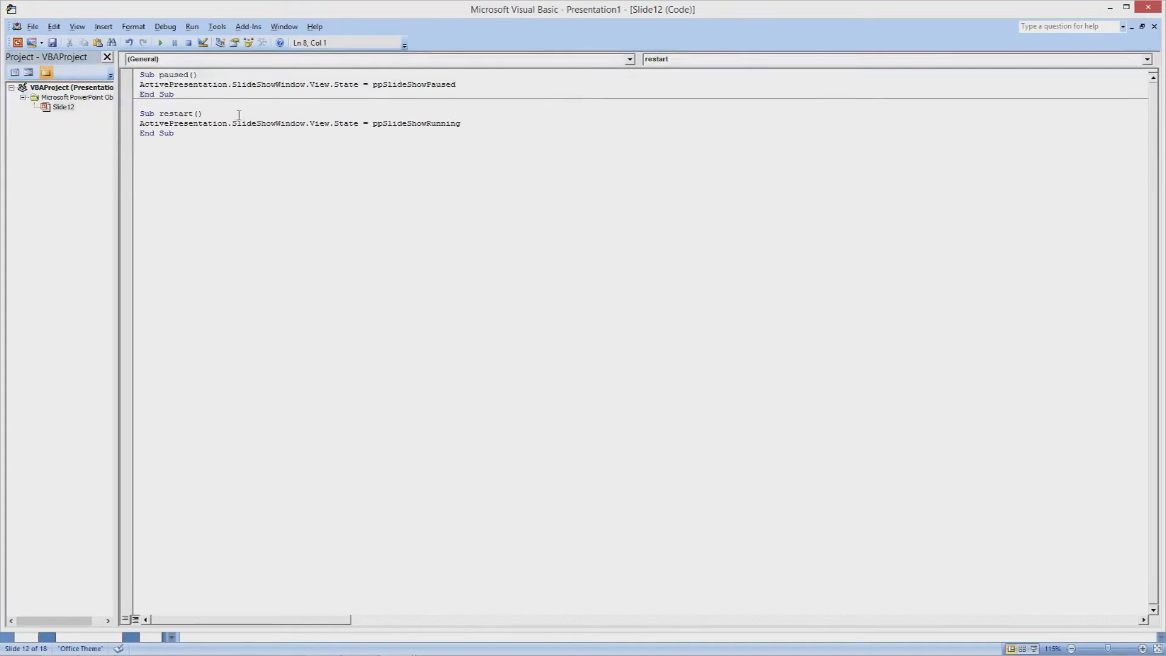
{"action": "left_click", "coordinate": [1148, 7]}
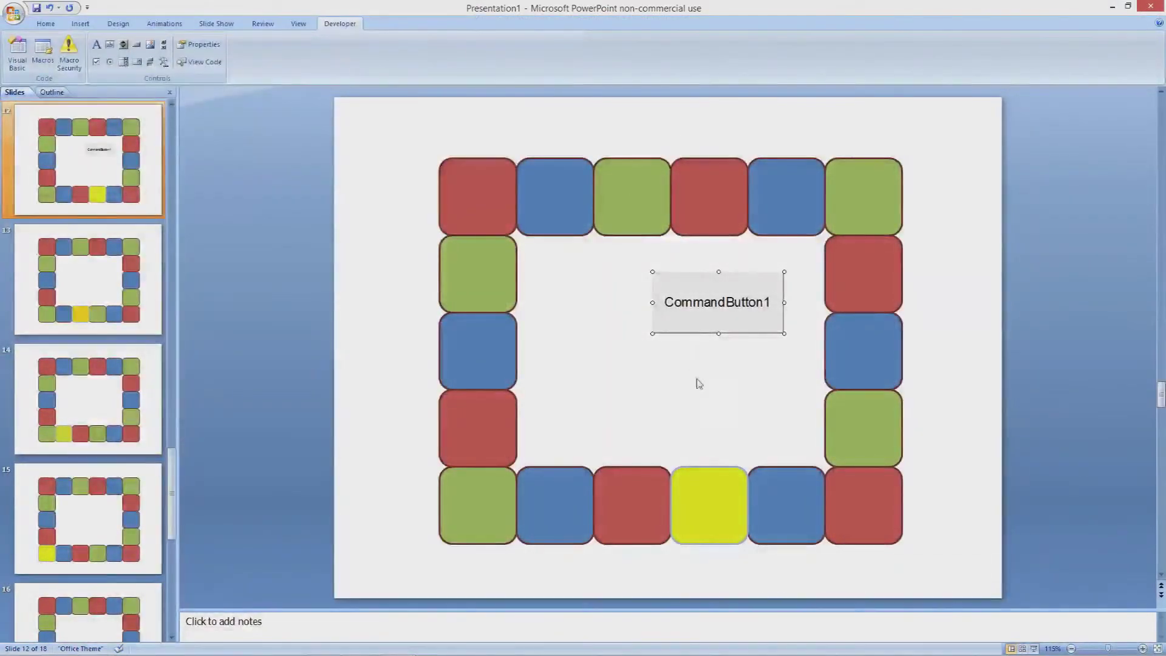
- Delete CommandButton1 and switch to Slide Master view with the top master selected
{"action": "key", "text": "Delete"}
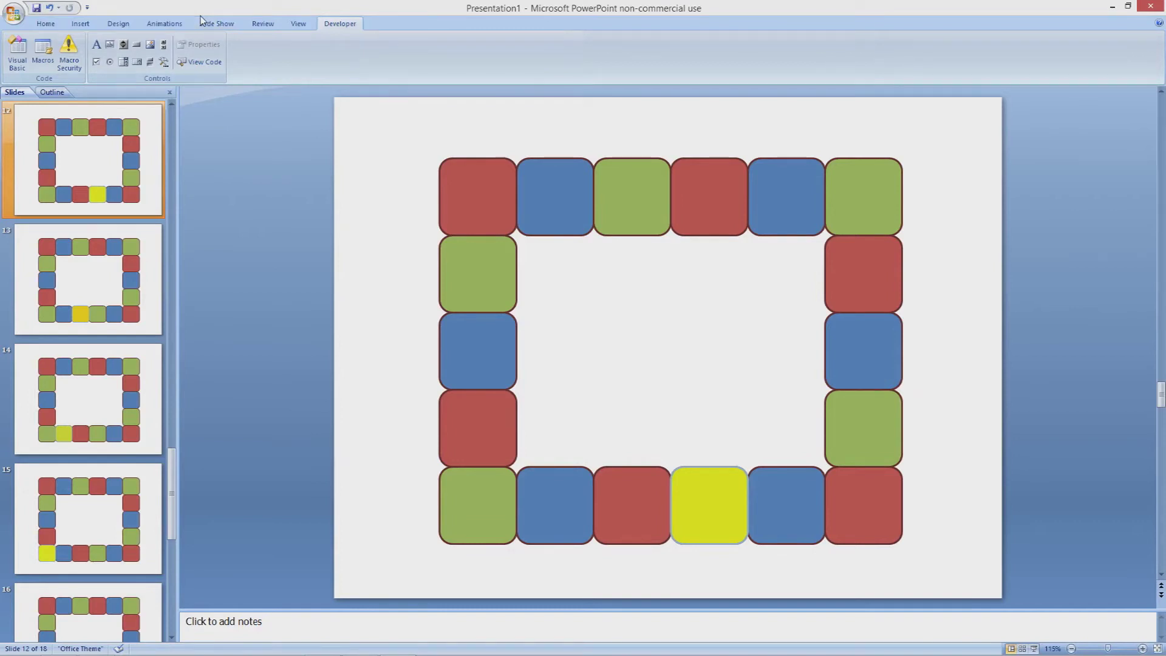
{"action": "left_click", "coordinate": [298, 24]}
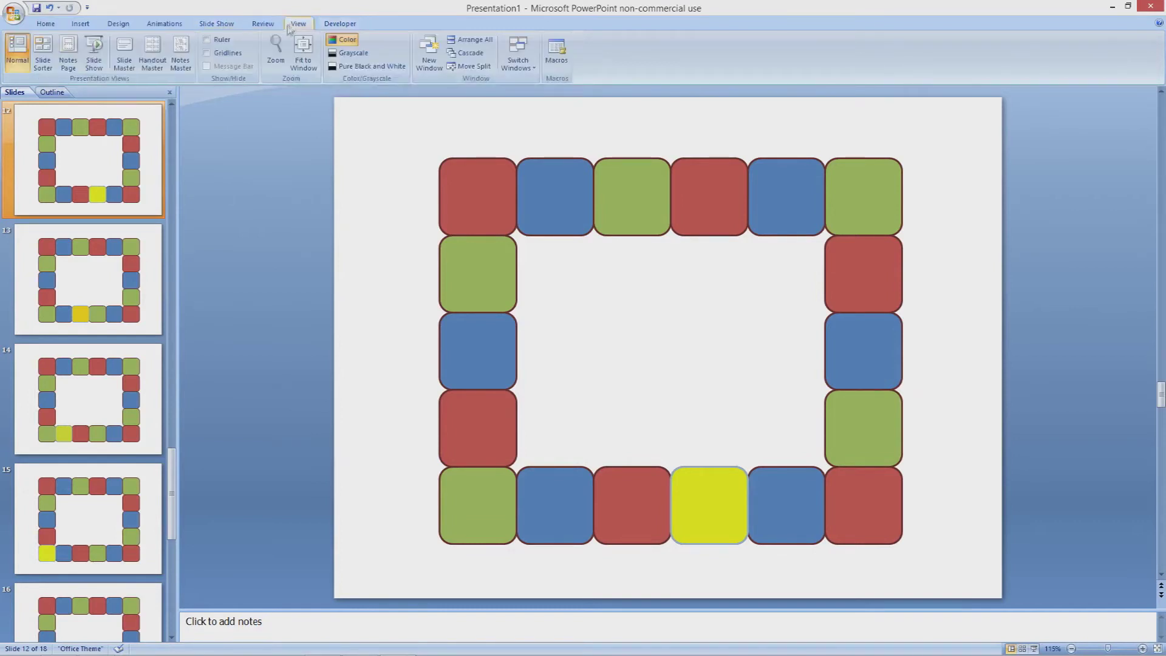
{"action": "left_click", "coordinate": [124, 63]}
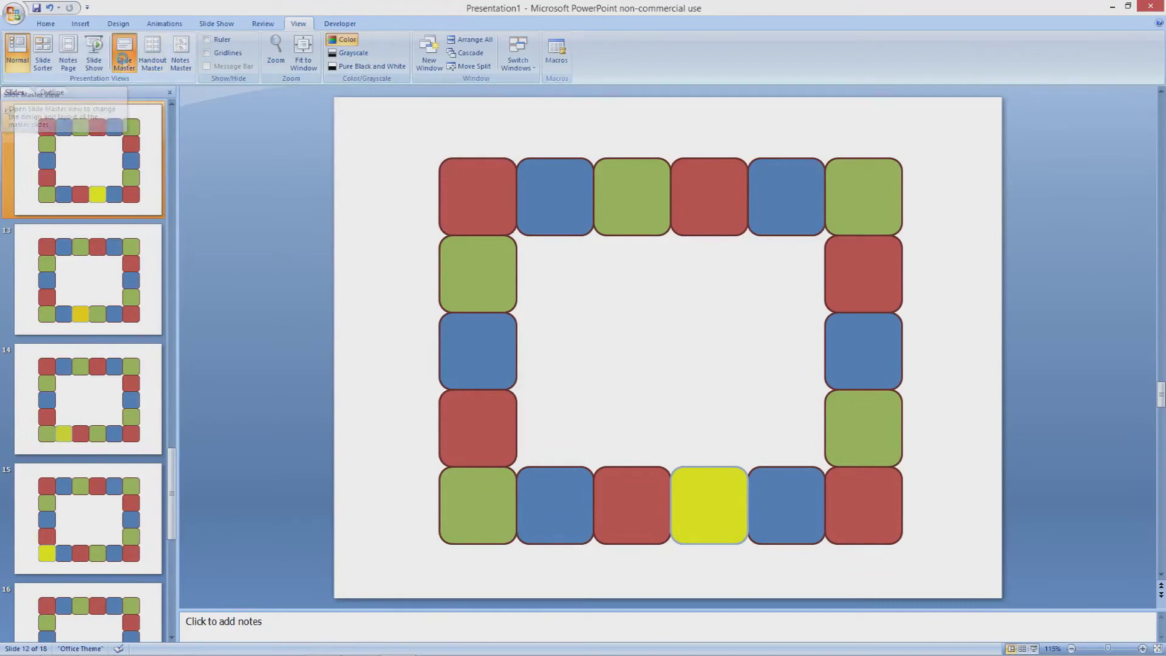
{"action": "left_click", "coordinate": [106, 118]}
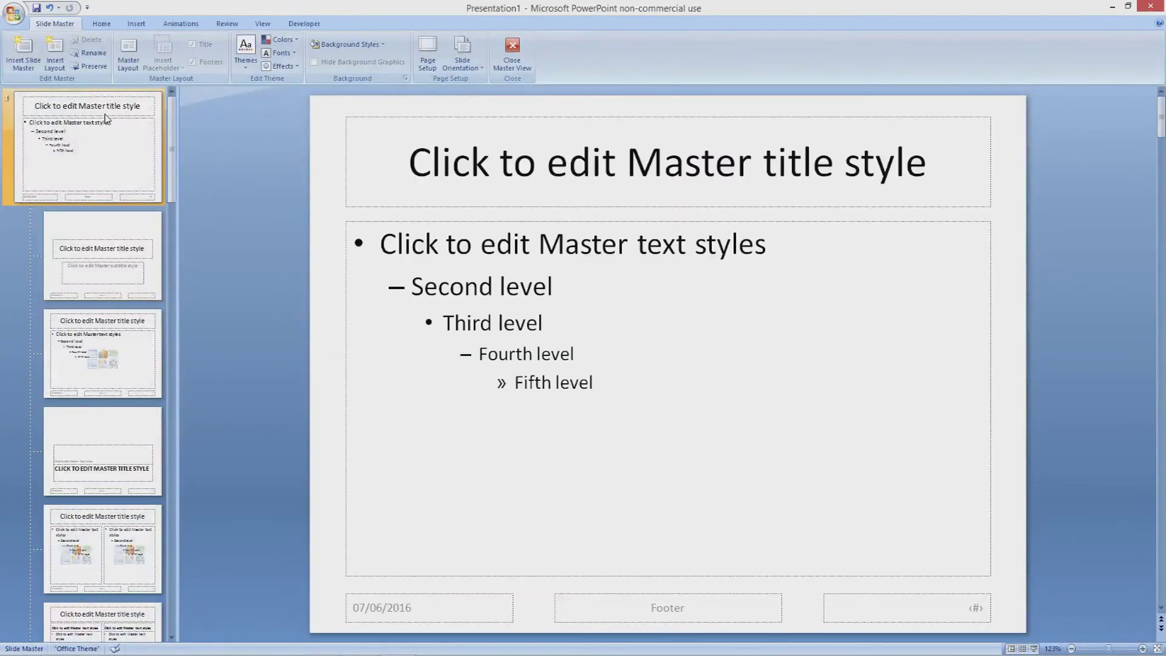
- Delete all master placeholders and draw a rectangle square near the master's centre
{"action": "mouse_move", "coordinate": [300, 104]}
{"action": "left_mouse_down"}
{"action": "mouse_move", "coordinate": [555, 282]}
{"action": "mouse_move", "coordinate": [990, 549]}
{"action": "mouse_move", "coordinate": [1022, 633]}
{"action": "left_mouse_up"}
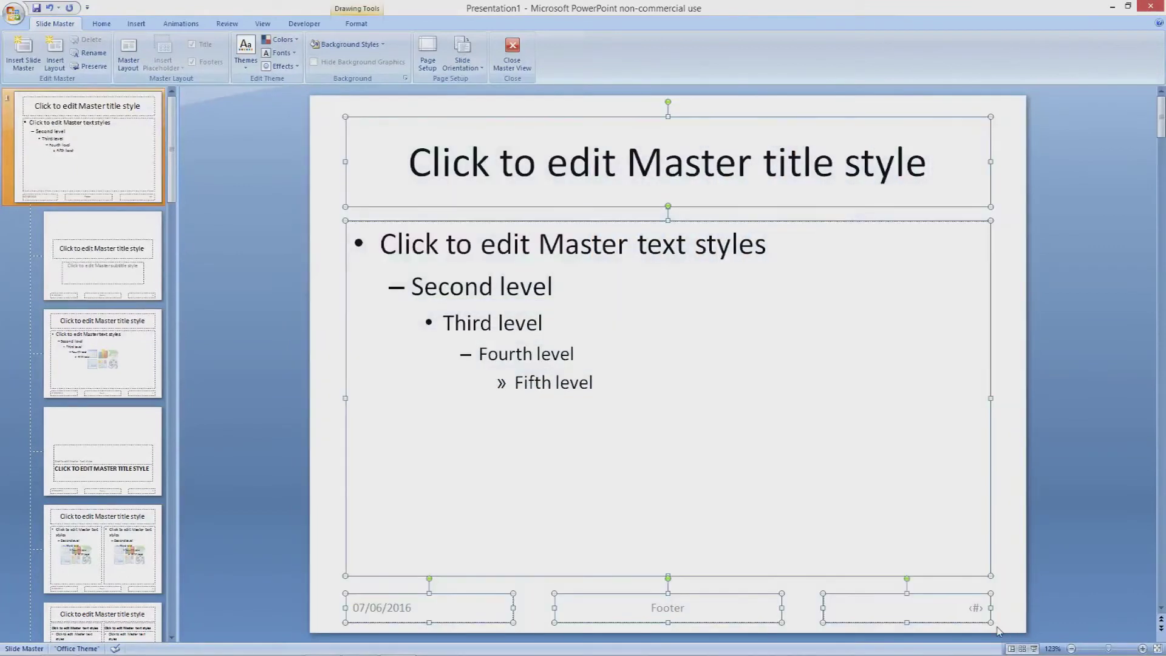
{"action": "key", "text": "Delete"}
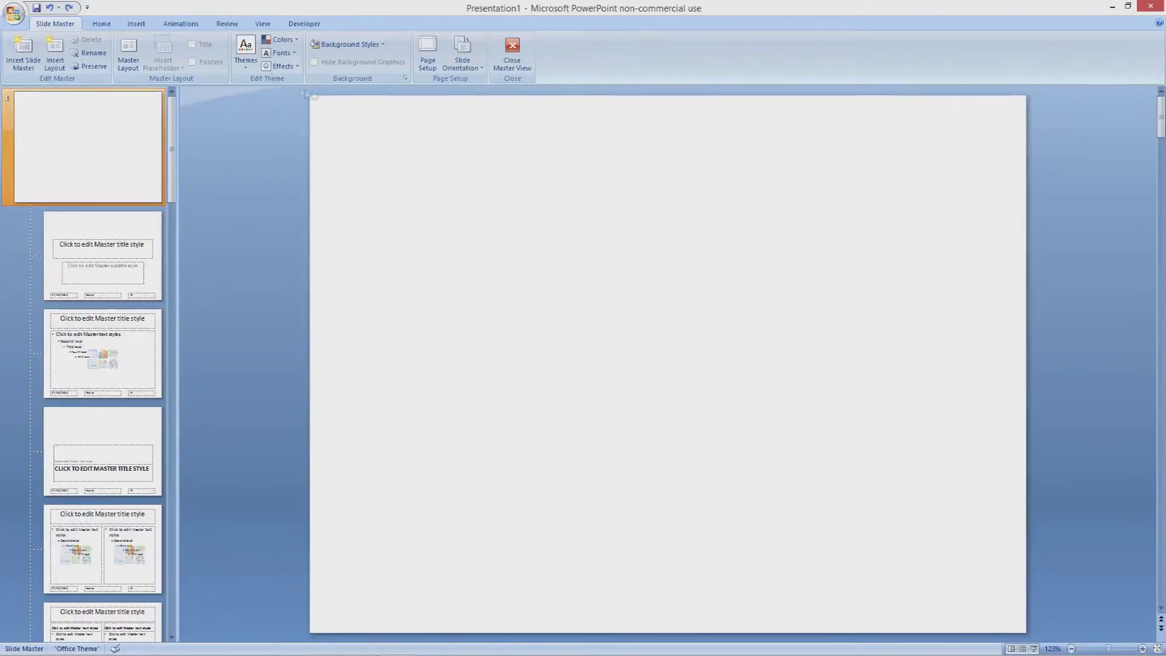
{"action": "left_click", "coordinate": [137, 26]}
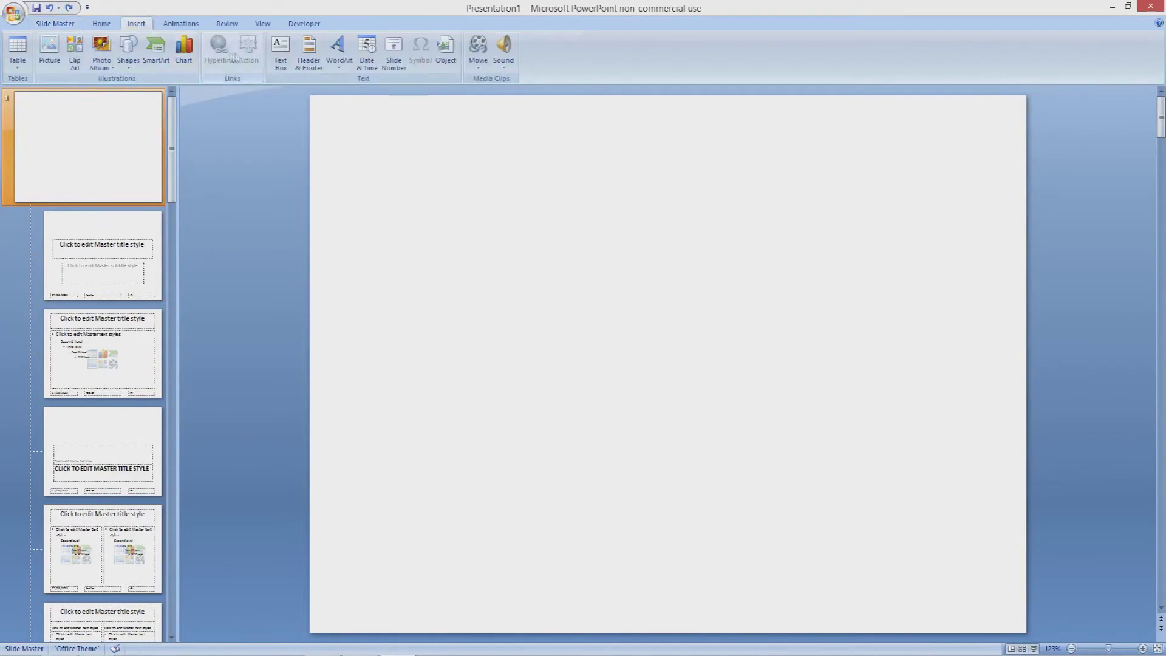
{"action": "left_click", "coordinate": [128, 50]}
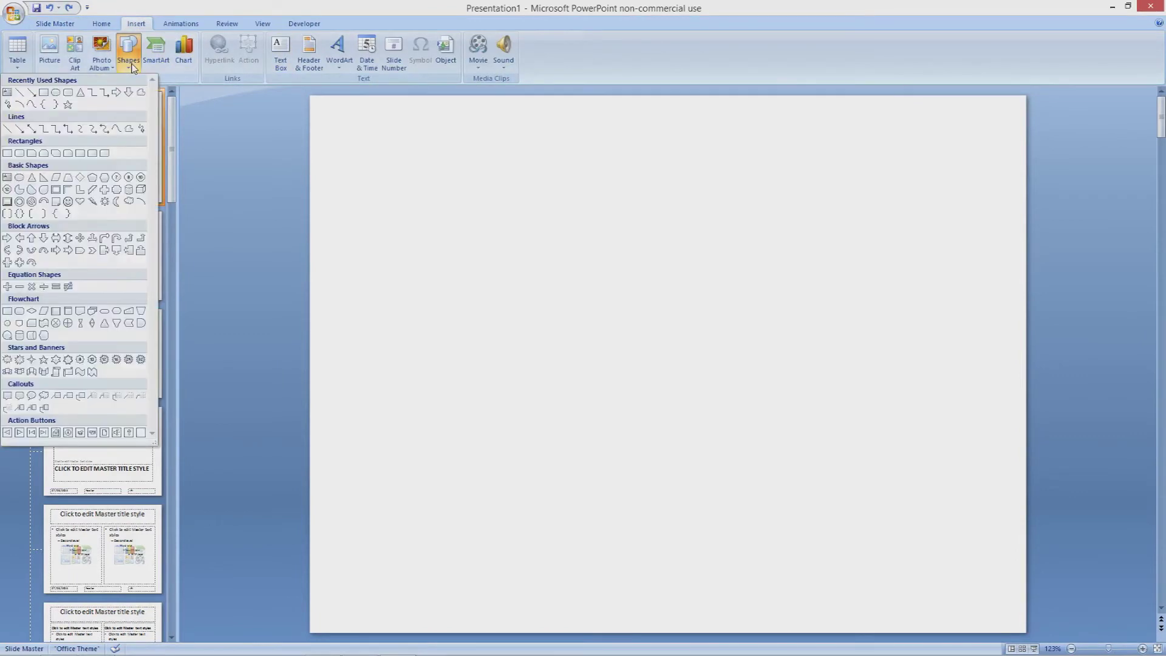
{"action": "left_click", "coordinate": [44, 93]}
{"action": "left_click_drag", "start_coordinate": [526, 265], "coordinate": [605, 330]}
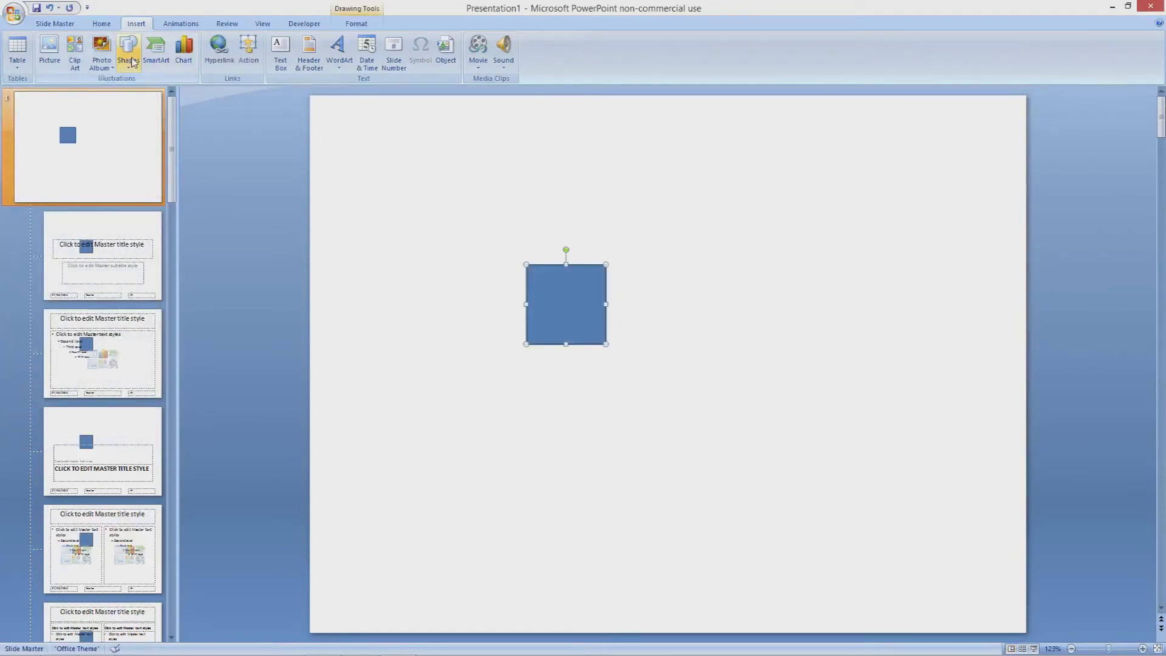
- Give the square green fill and green outline, labelled PAUSE
{"action": "left_click", "coordinate": [364, 27]}
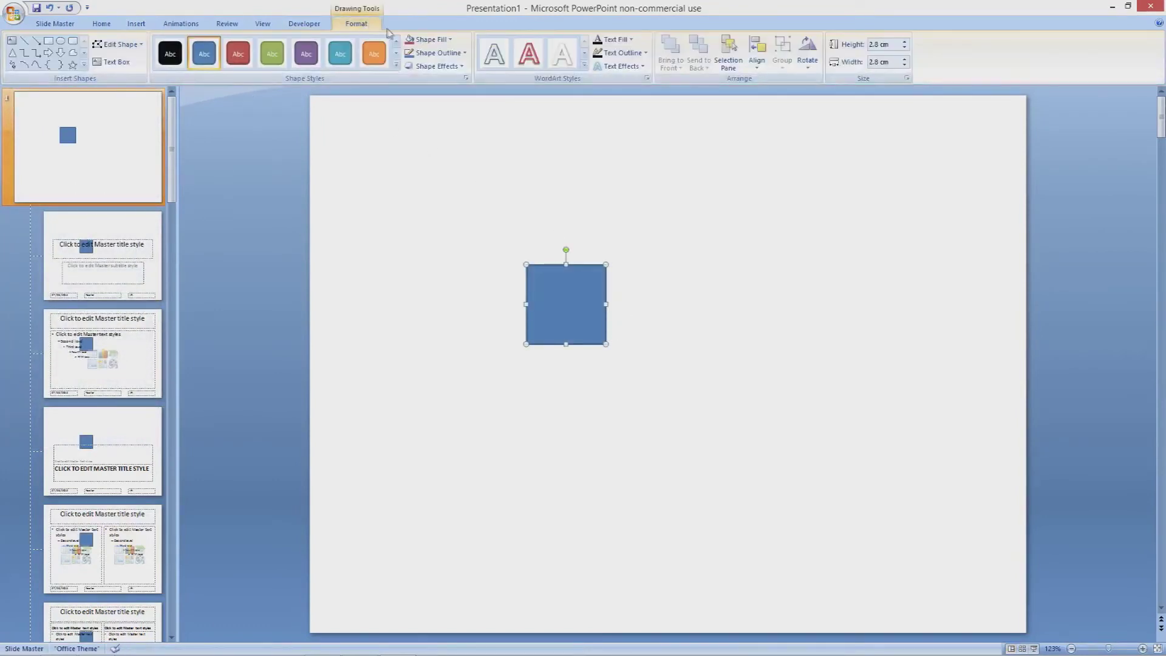
{"action": "left_click", "coordinate": [430, 39]}
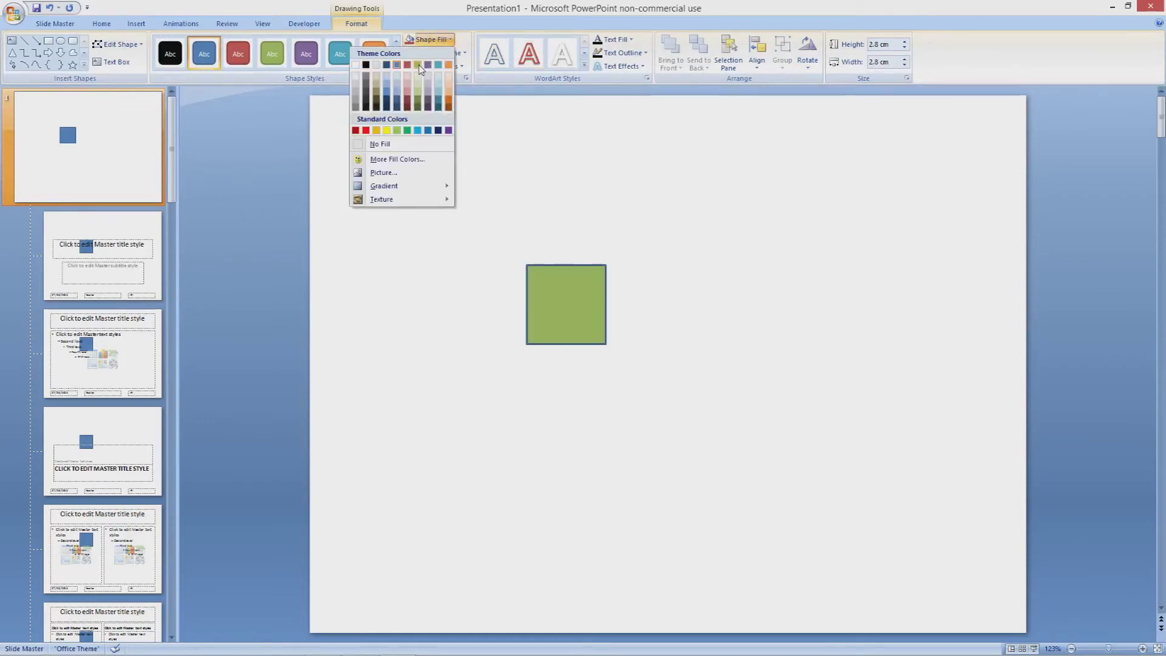
{"action": "left_click", "coordinate": [418, 65]}
{"action": "left_click", "coordinate": [434, 53]}
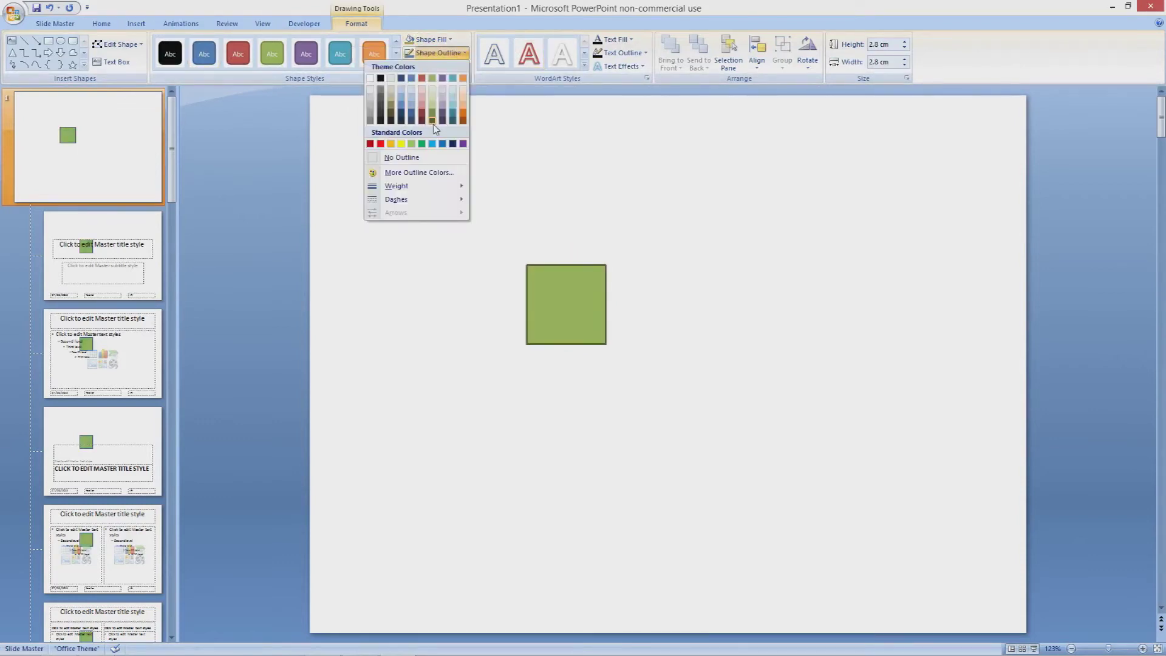
{"action": "left_click", "coordinate": [433, 121]}
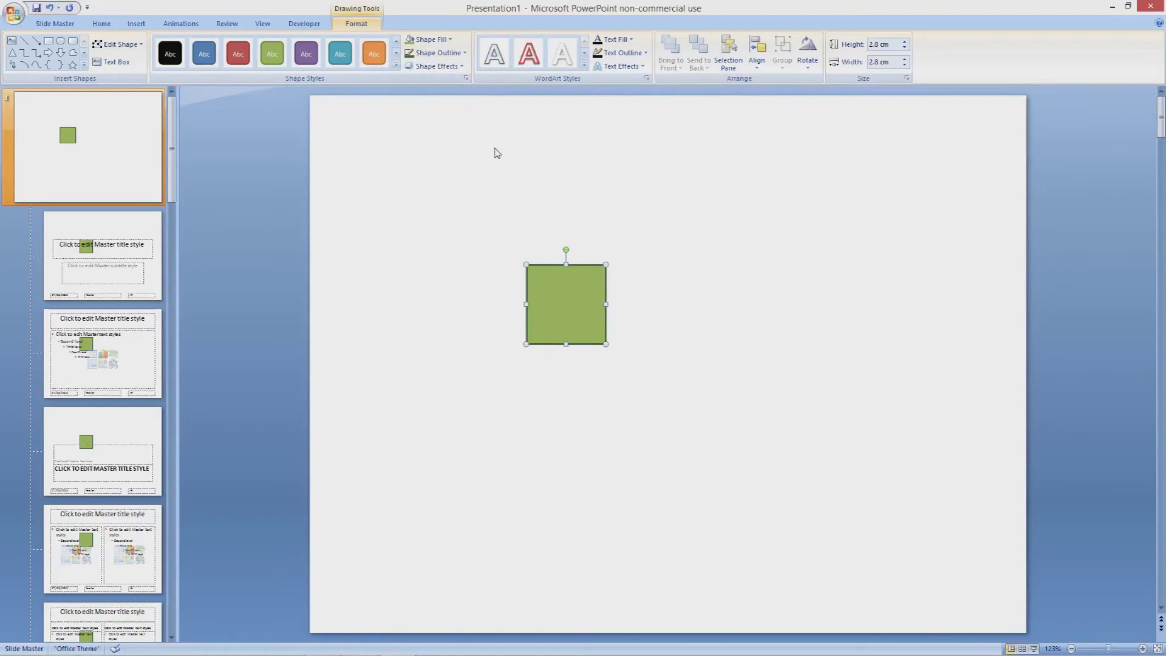
{"action": "type", "text": "PAUSE"}
- Duplicate the PAUSE square just to its right and relabel the copy PLAY
{"action": "left_click", "coordinate": [745, 231]}
{"action": "left_click", "coordinate": [574, 279]}
{"action": "left_click_drag", "start_coordinate": [575, 278], "coordinate": [626, 301]}
{"action": "type", "text": "PLAY"}
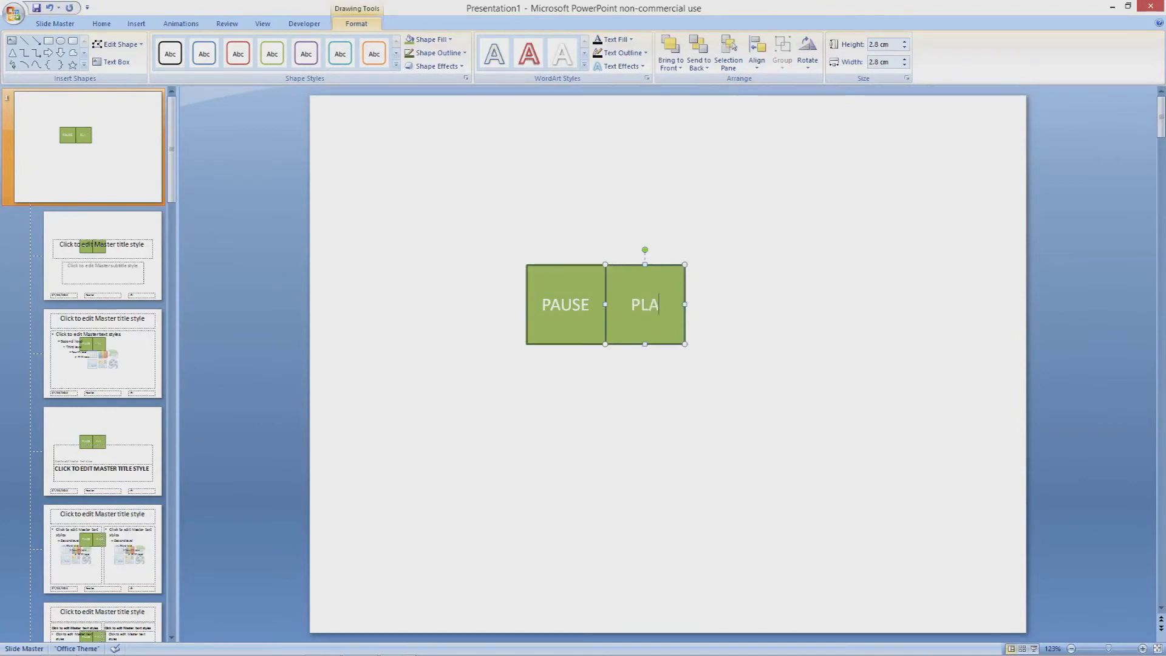
{"action": "left_click", "coordinate": [825, 315]}
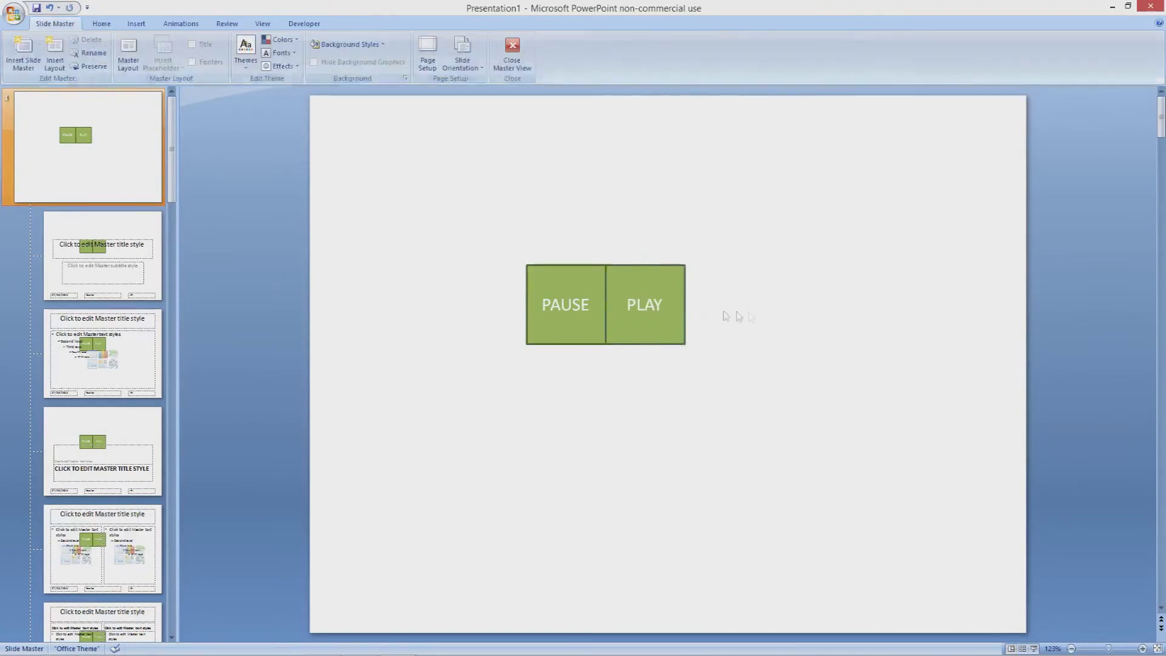
{"action": "left_click", "coordinate": [588, 279]}
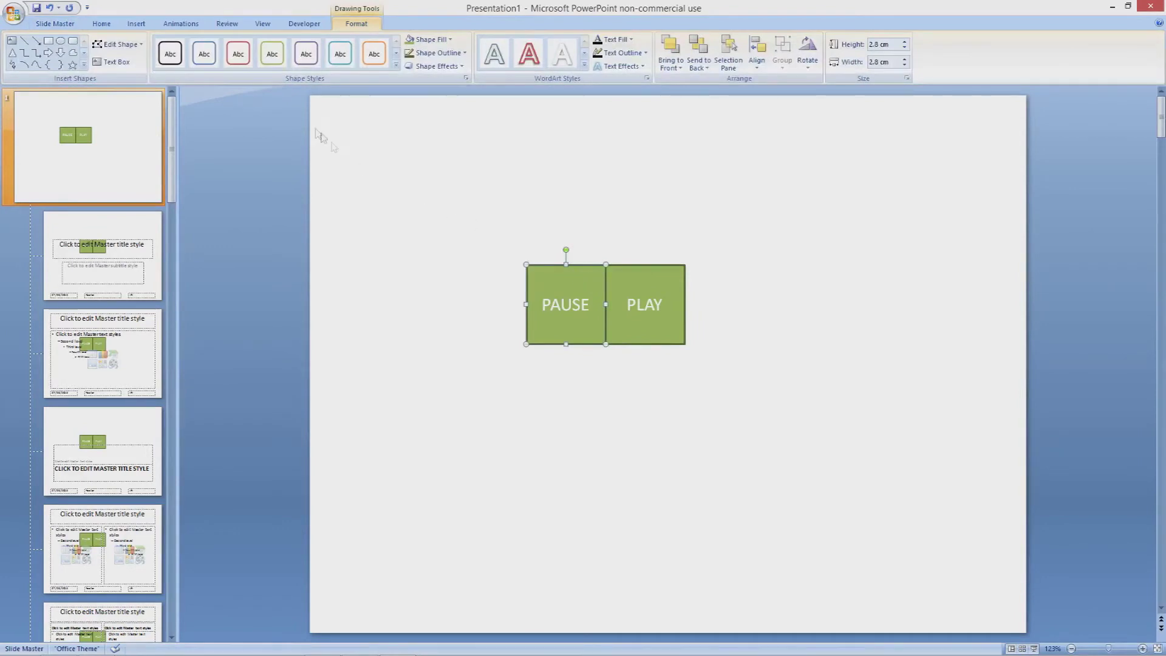
{"action": "left_click", "coordinate": [137, 25]}
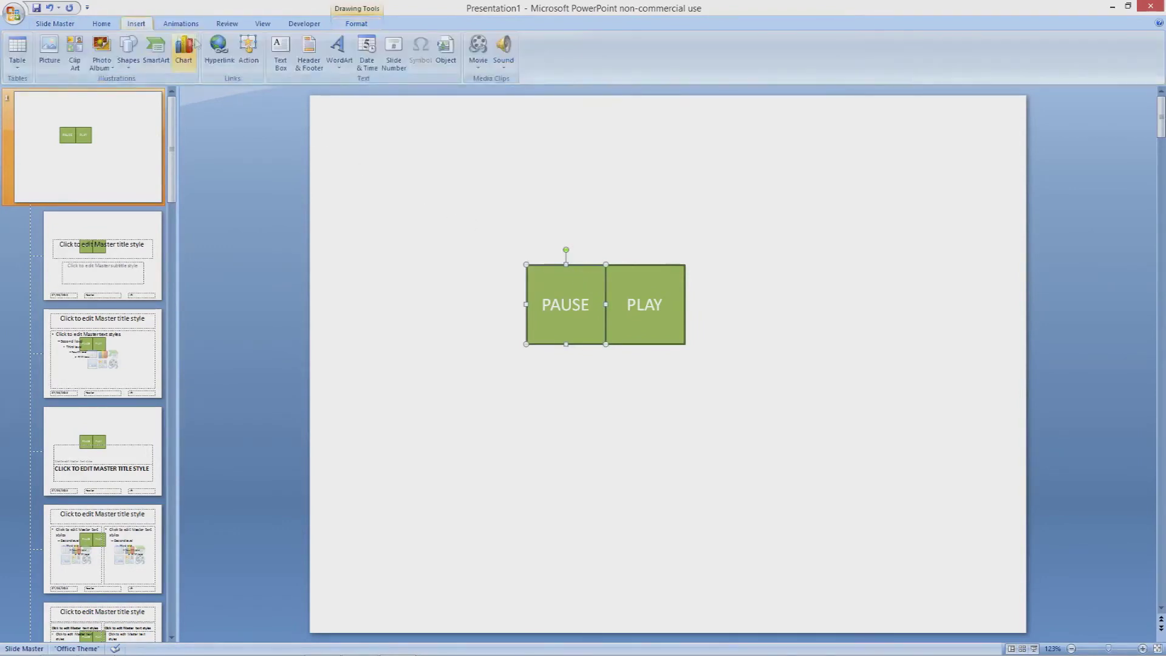
- Set the PAUSE shape's click action to run the Slide12.paused macro
{"action": "left_click", "coordinate": [249, 49]}
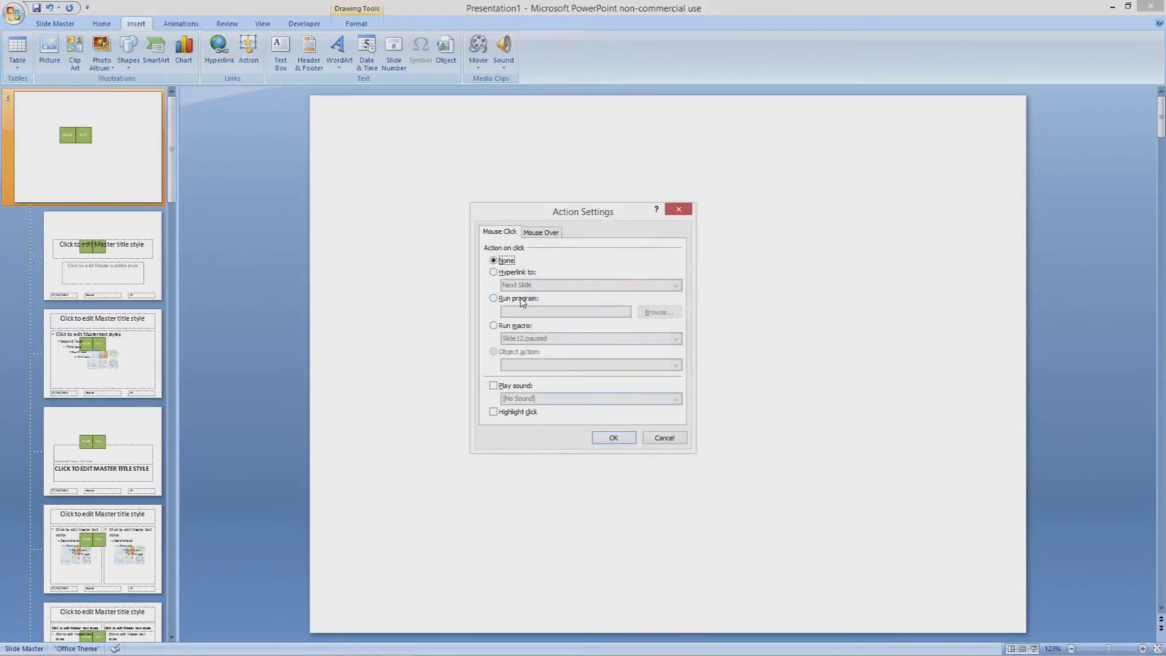
{"action": "left_click", "coordinate": [513, 328]}
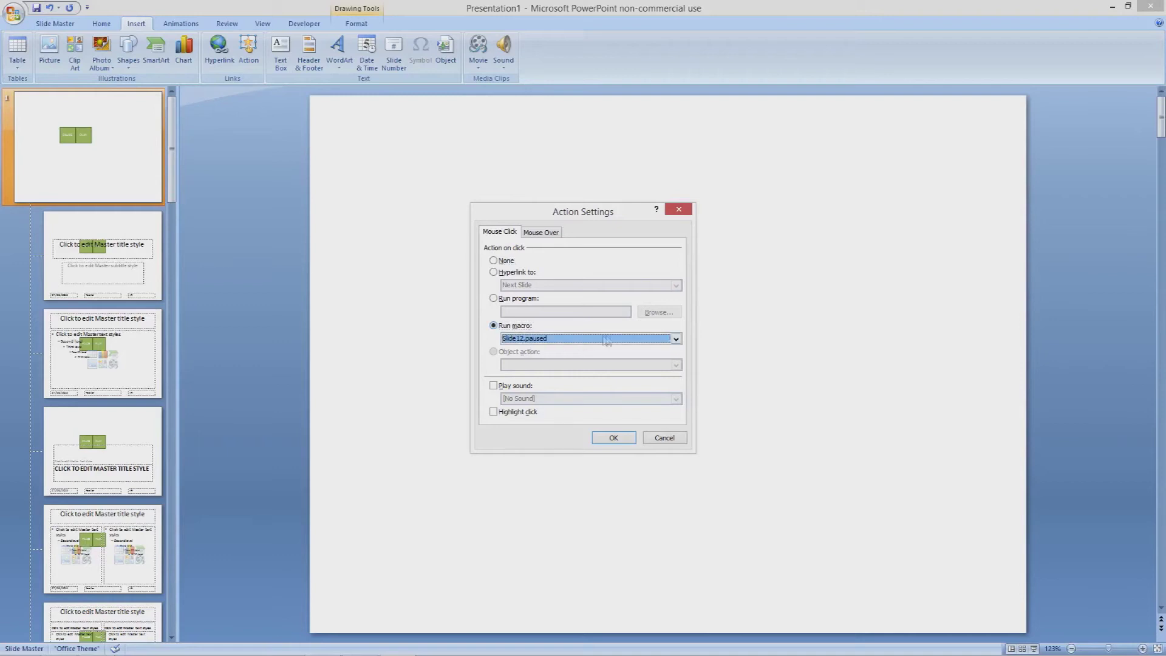
{"action": "left_click", "coordinate": [676, 339]}
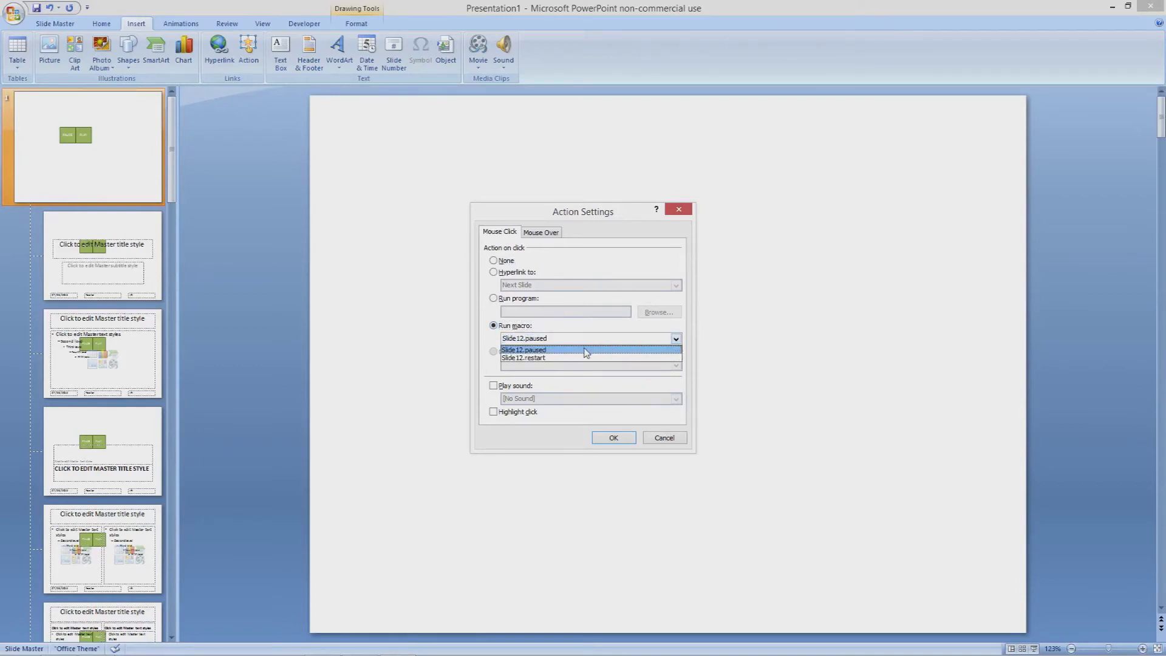
{"action": "left_click", "coordinate": [550, 351]}
{"action": "left_click", "coordinate": [614, 438]}
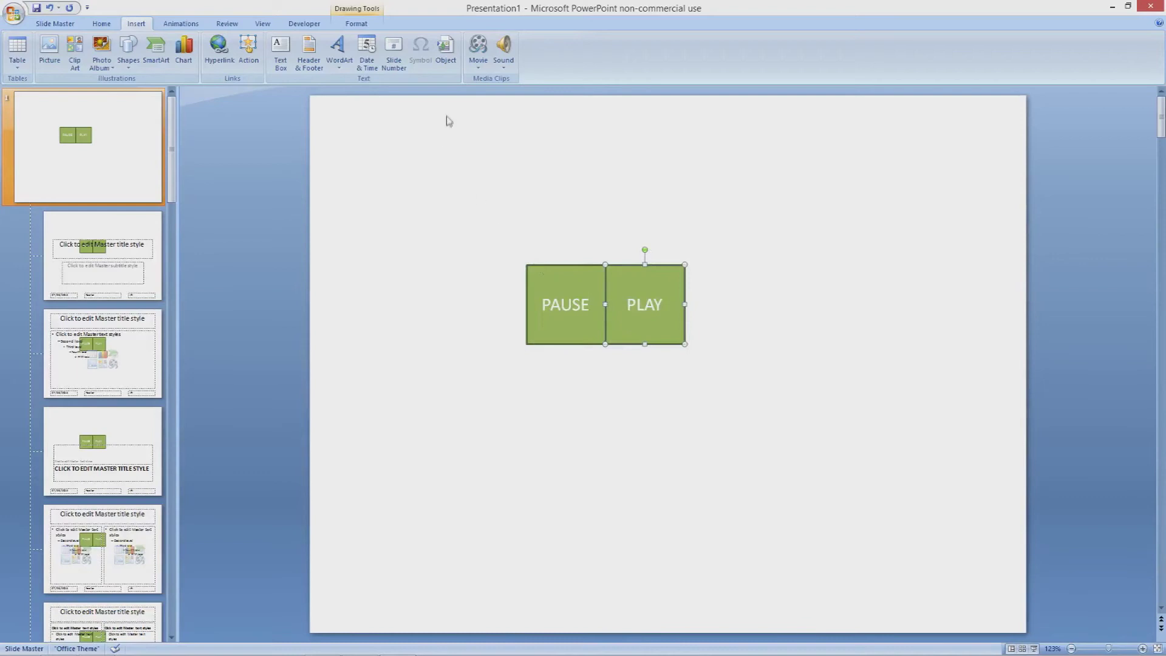
- Set the PLAY shape's click action to run the Slide12.restart macro
{"action": "left_click", "coordinate": [246, 51]}
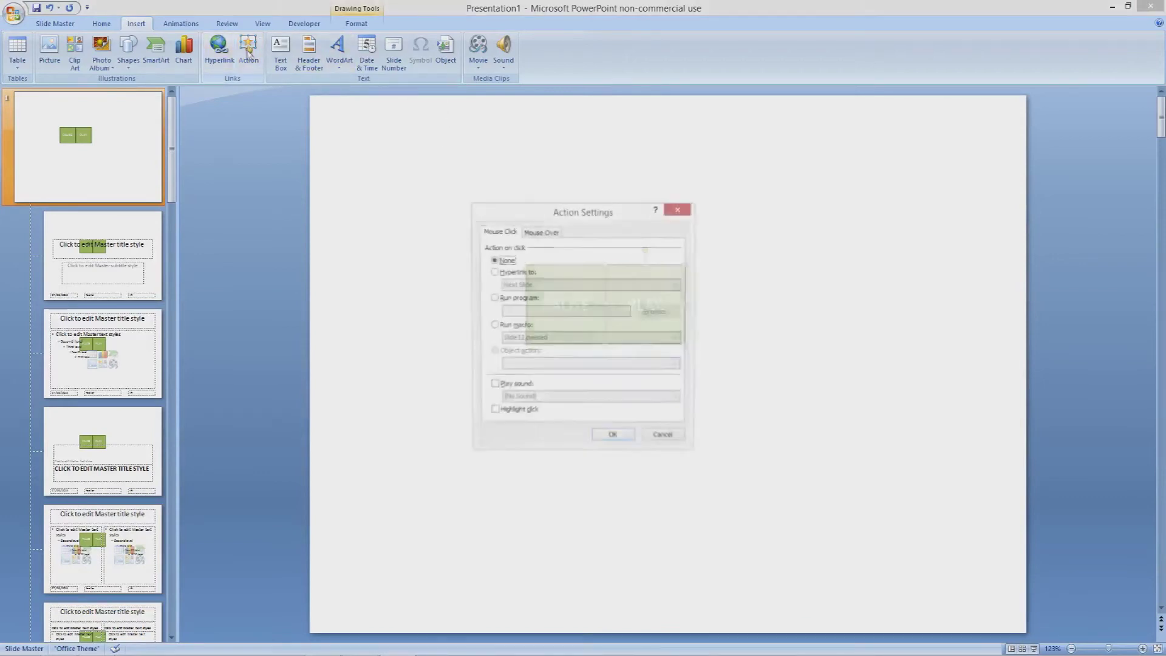
{"action": "left_click", "coordinate": [515, 326]}
{"action": "left_click", "coordinate": [543, 342]}
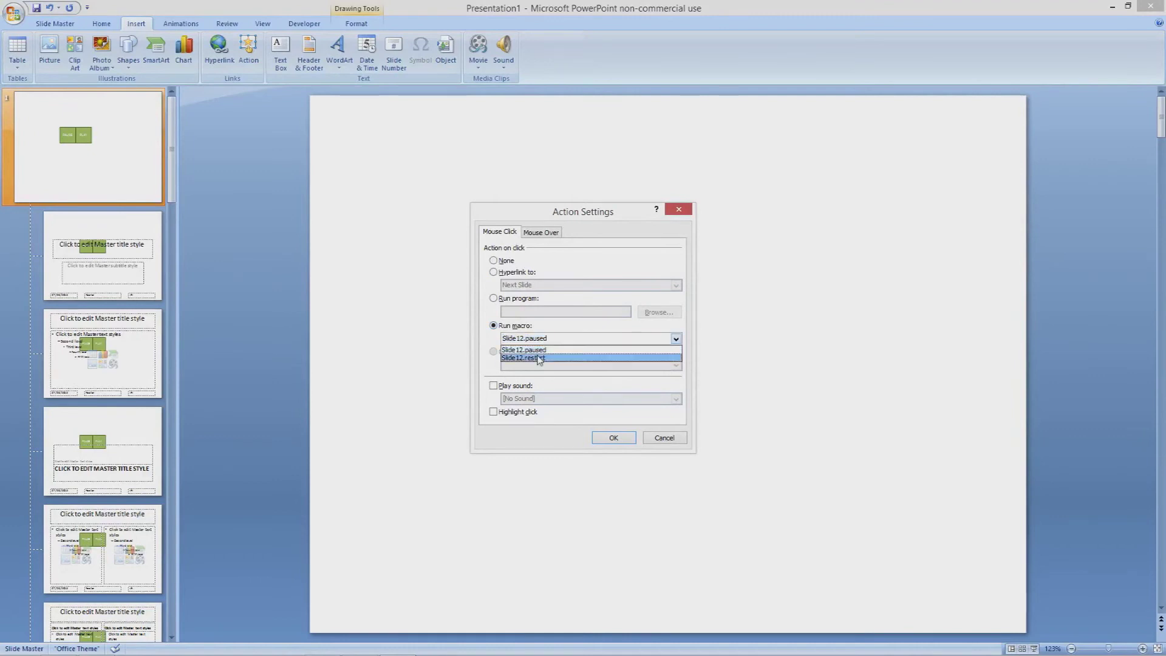
{"action": "left_click", "coordinate": [539, 362]}
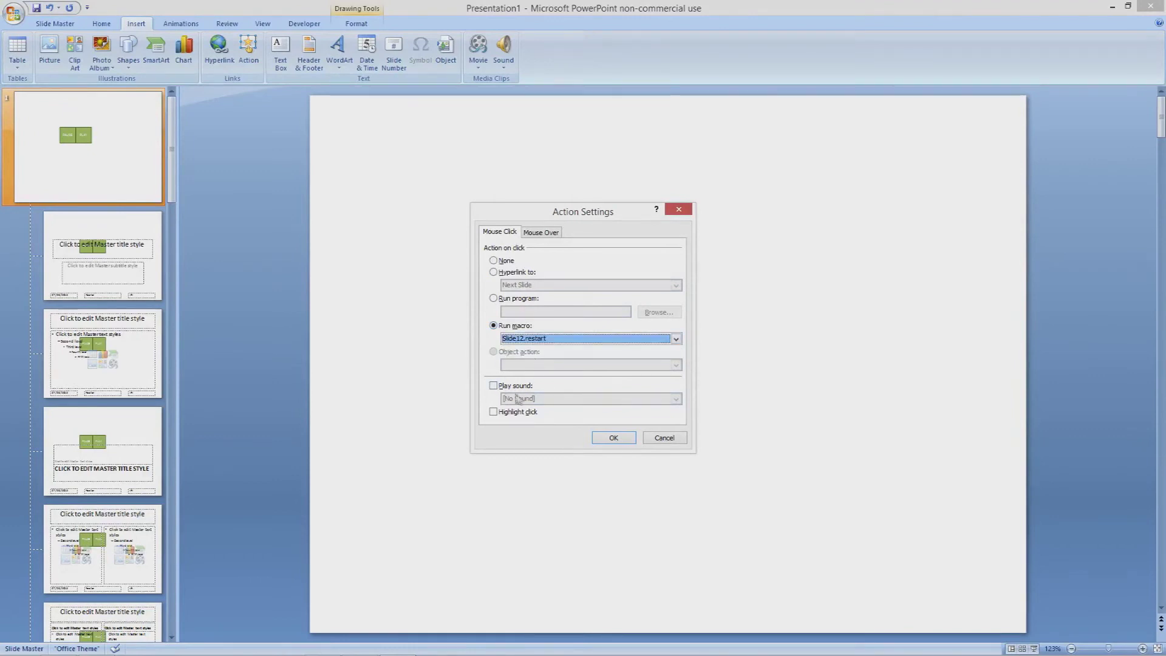
{"action": "left_click", "coordinate": [607, 438]}
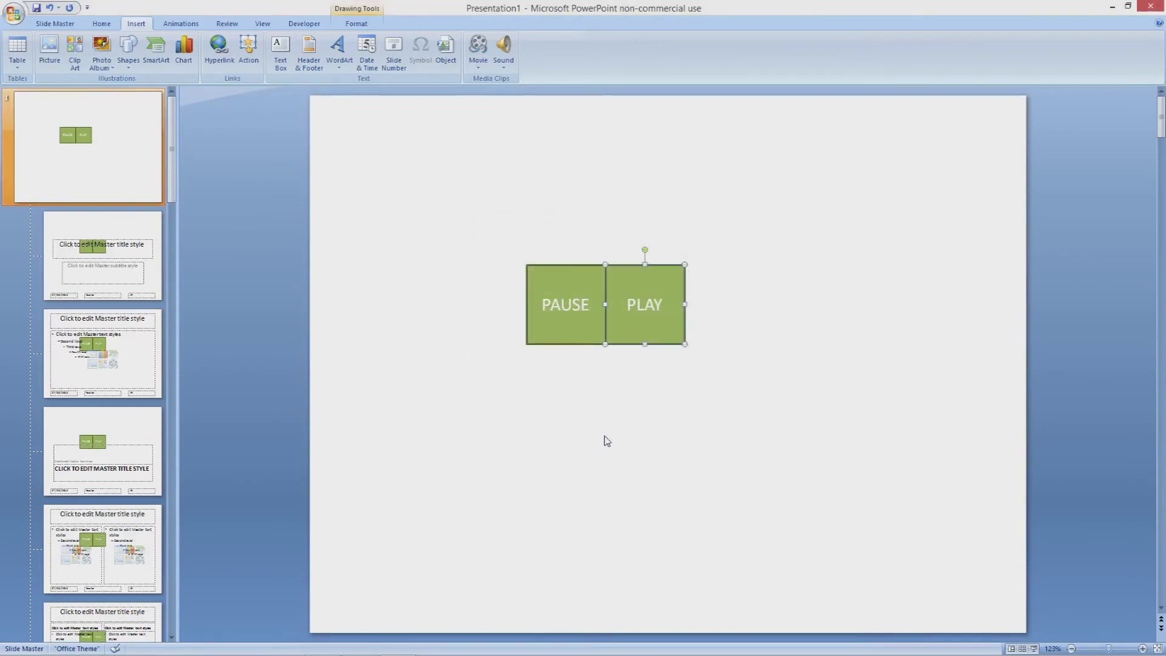
- Shift the PAUSE/PLAY pair down to the slide centre and close Slide Master view
{"action": "left_click", "coordinate": [719, 322]}
{"action": "mouse_move", "coordinate": [714, 235]}
{"action": "left_mouse_down"}
{"action": "mouse_move", "coordinate": [578, 338]}
{"action": "mouse_move", "coordinate": [457, 395]}
{"action": "left_mouse_up"}
{"action": "left_click_drag", "start_coordinate": [562, 332], "coordinate": [618, 347]}
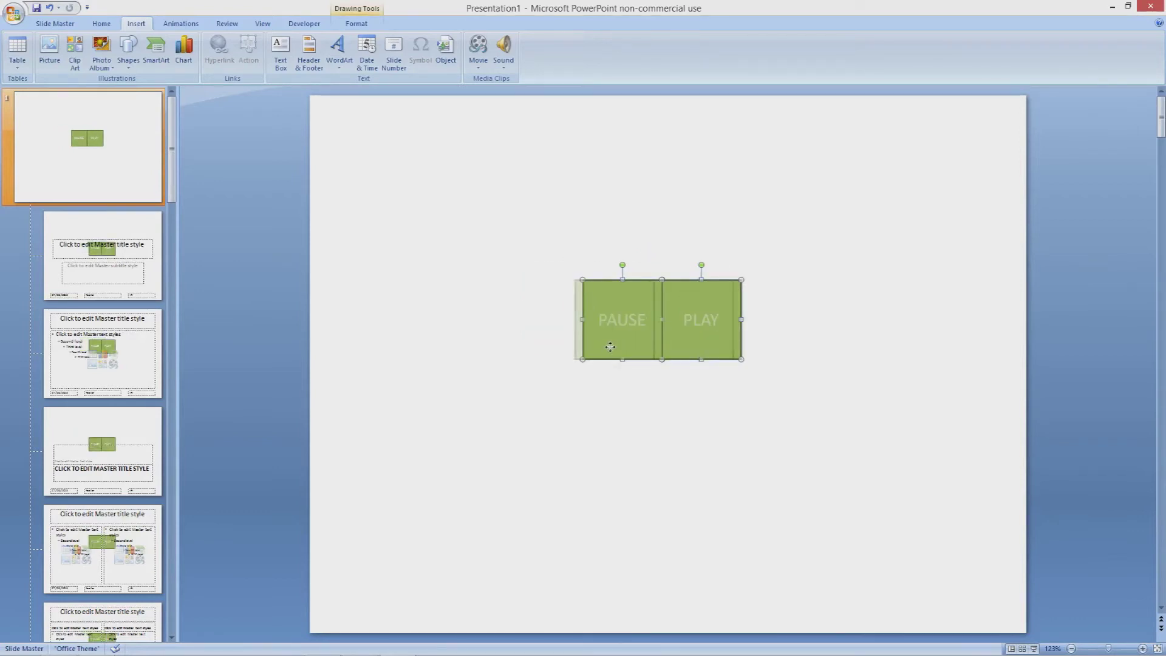
{"action": "left_click", "coordinate": [718, 204]}
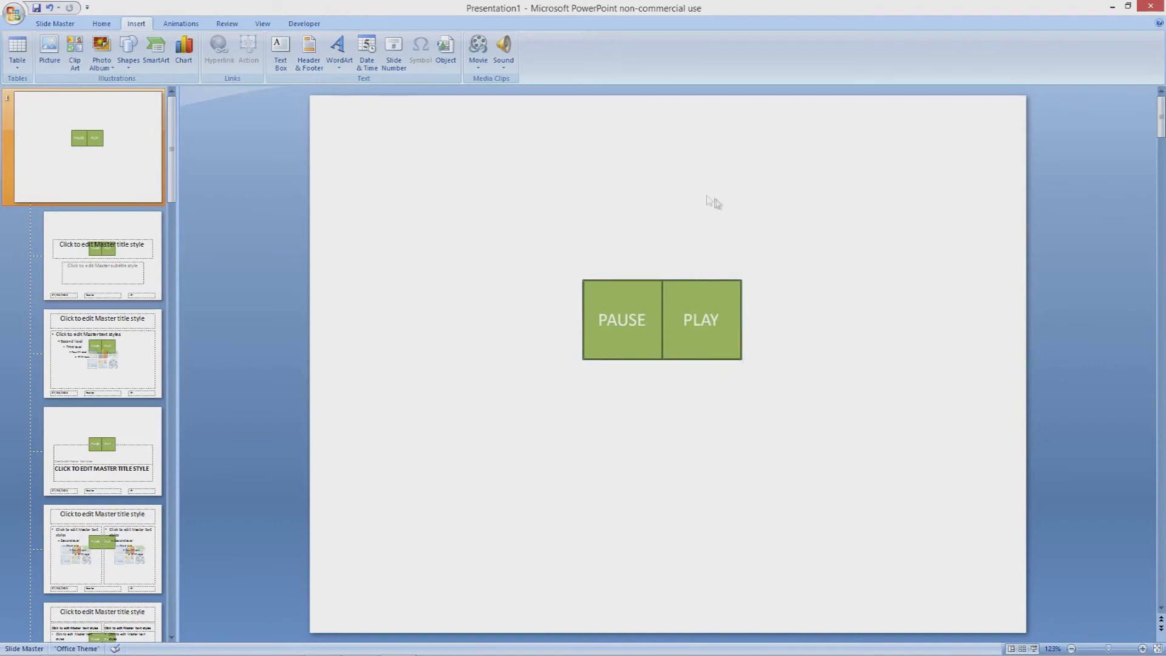
{"action": "left_click_drag", "start_coordinate": [437, 179], "coordinate": [862, 443]}
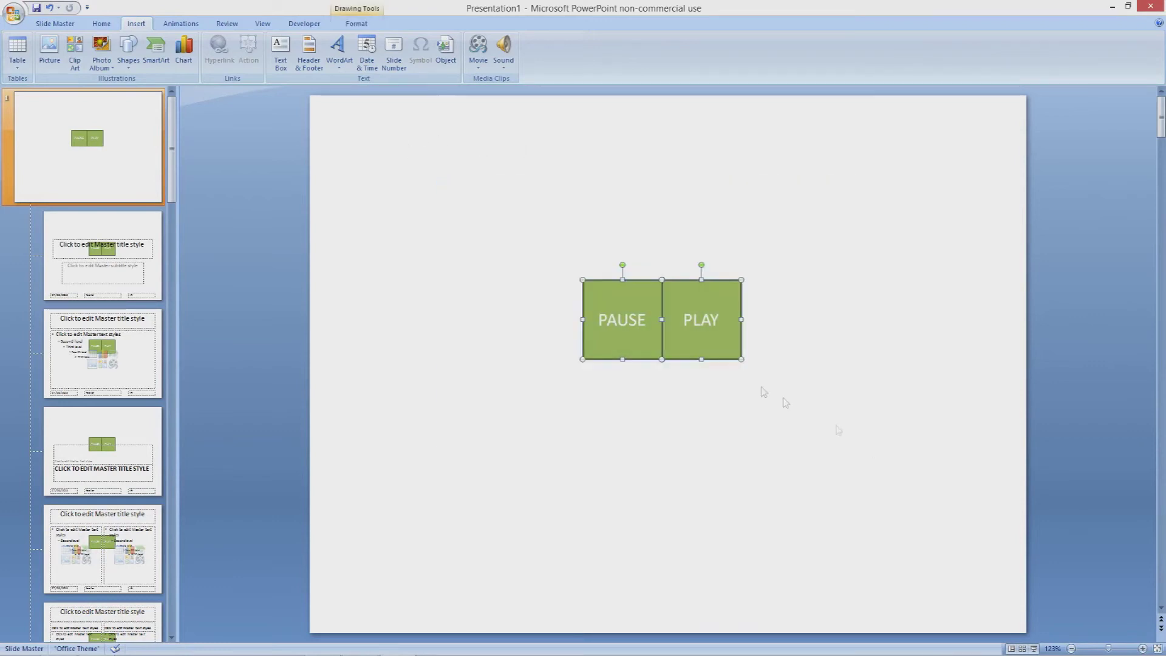
{"action": "left_click_drag", "start_coordinate": [694, 337], "coordinate": [694, 365]}
{"action": "left_click", "coordinate": [432, 115]}
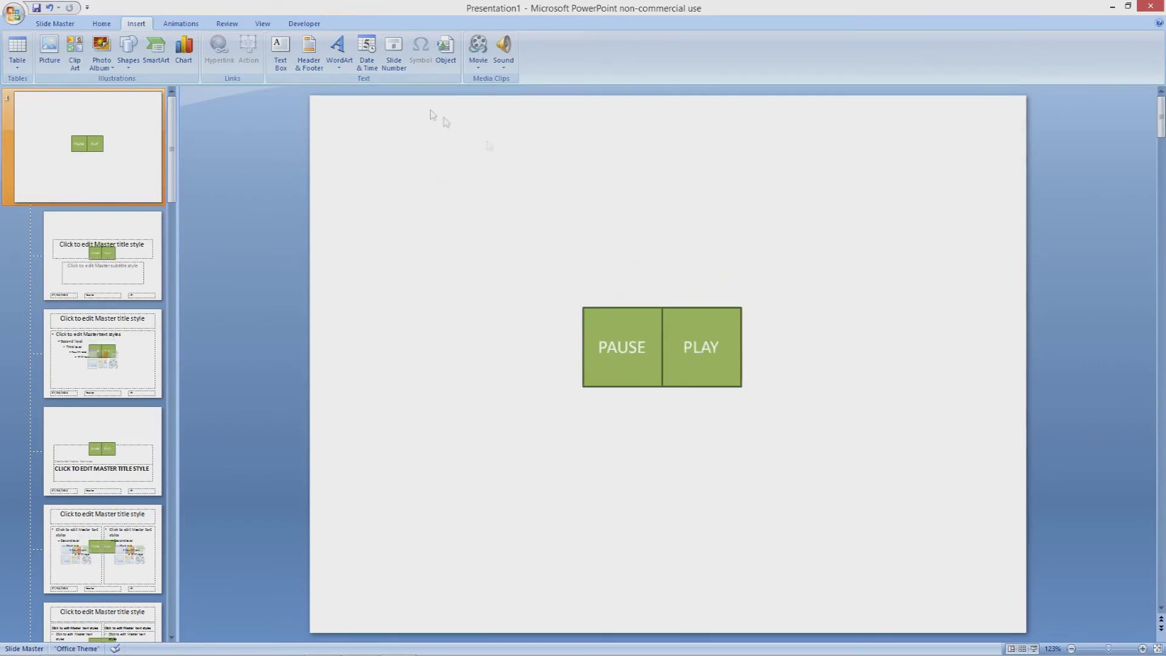
{"action": "left_click", "coordinate": [54, 23]}
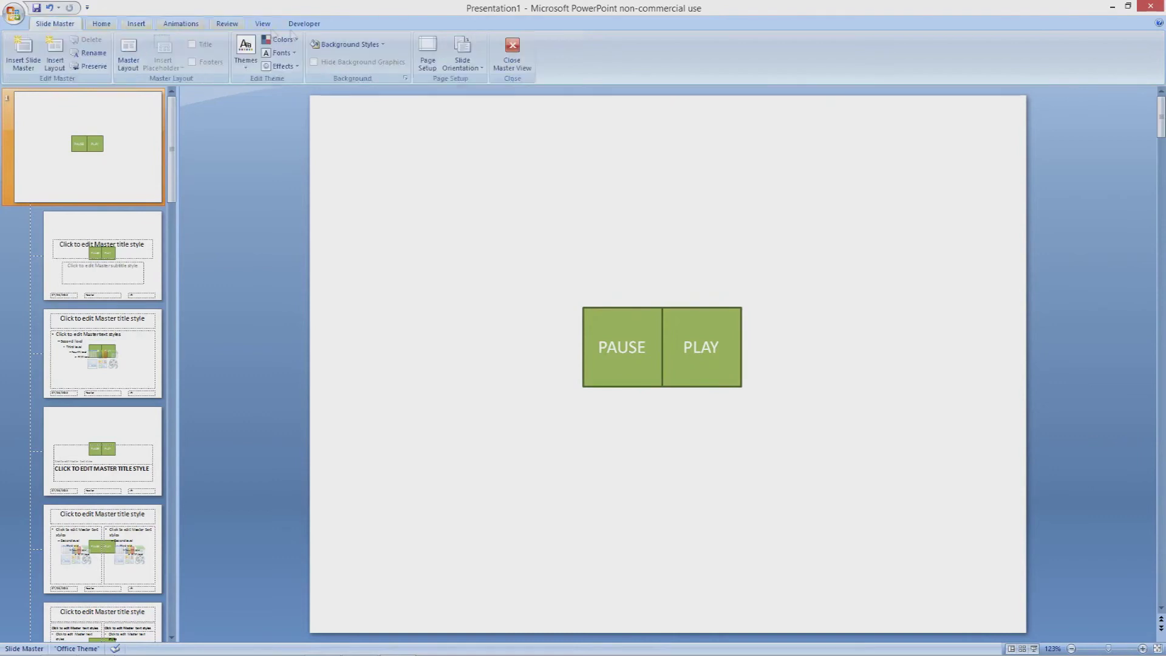
{"action": "left_click", "coordinate": [520, 71]}
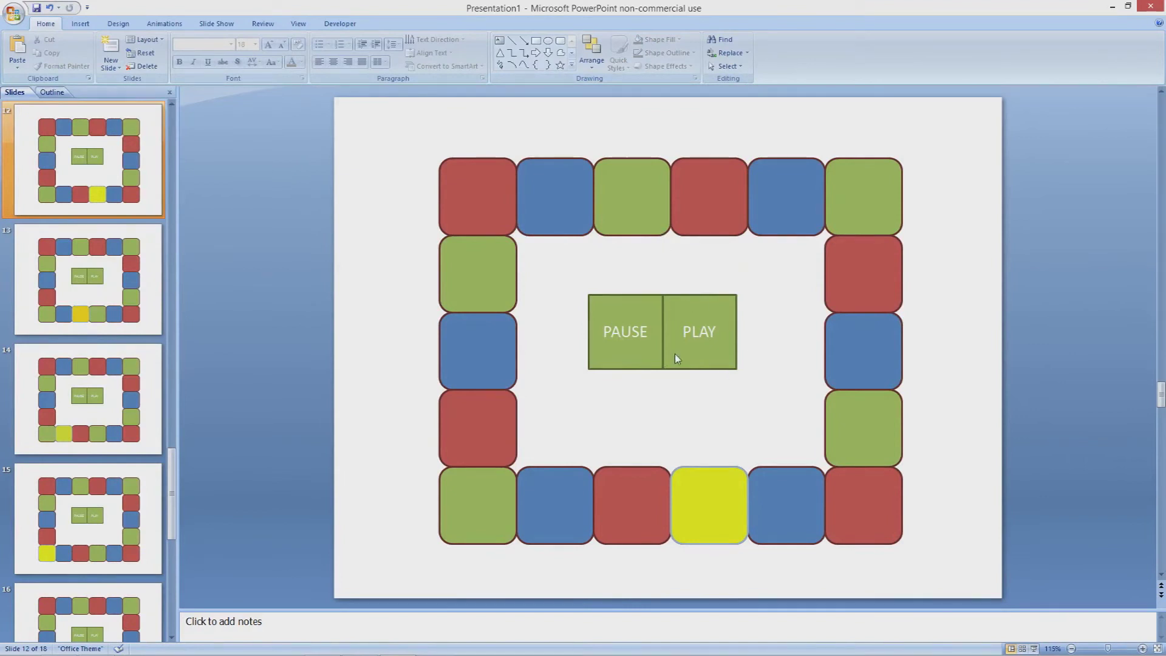
- Test-run the board show full screen, pause it with the PAUSE button, then end the show
{"action": "key", "text": "F5"}
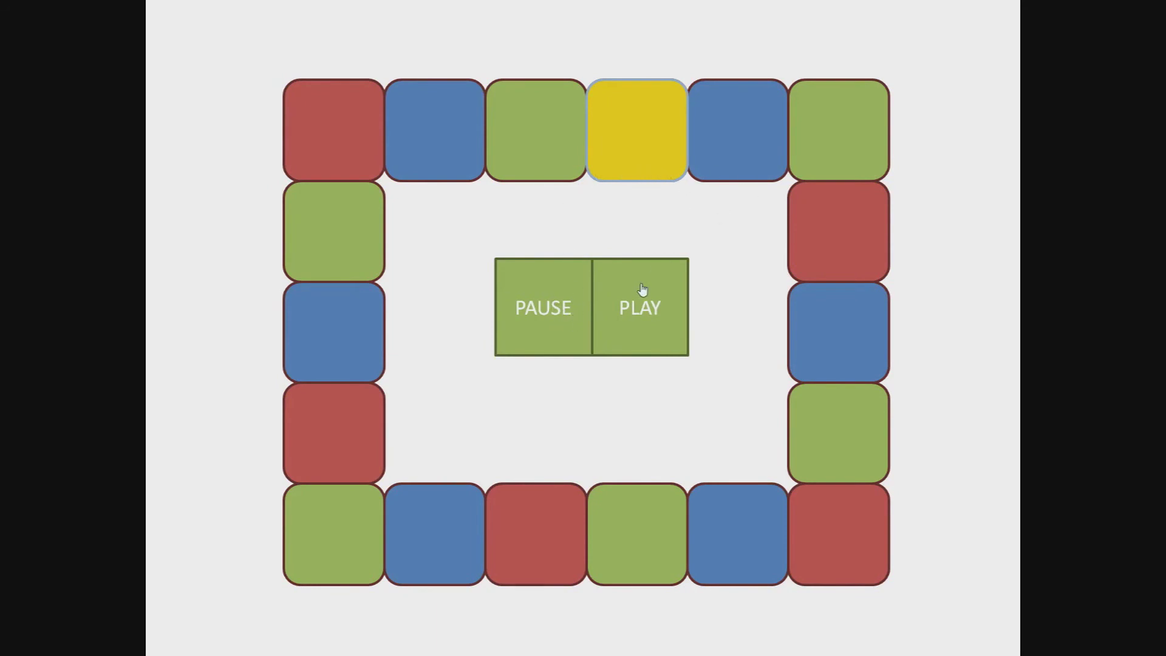
{"action": "left_click", "coordinate": [553, 310]}
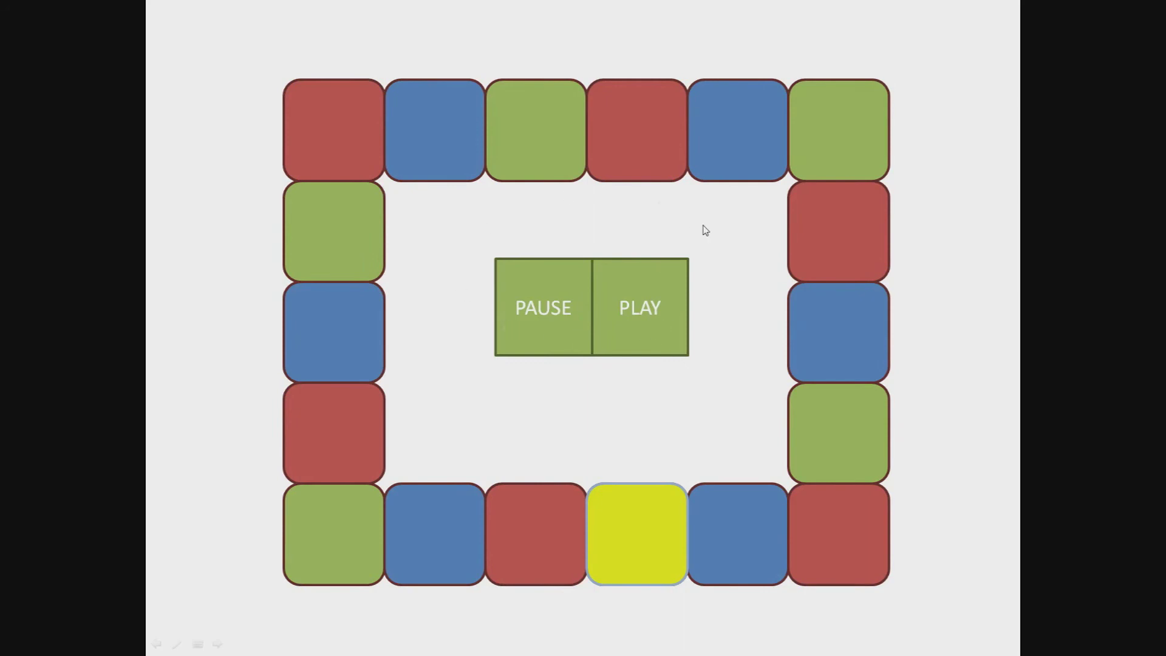
{"action": "key", "text": "Escape"}
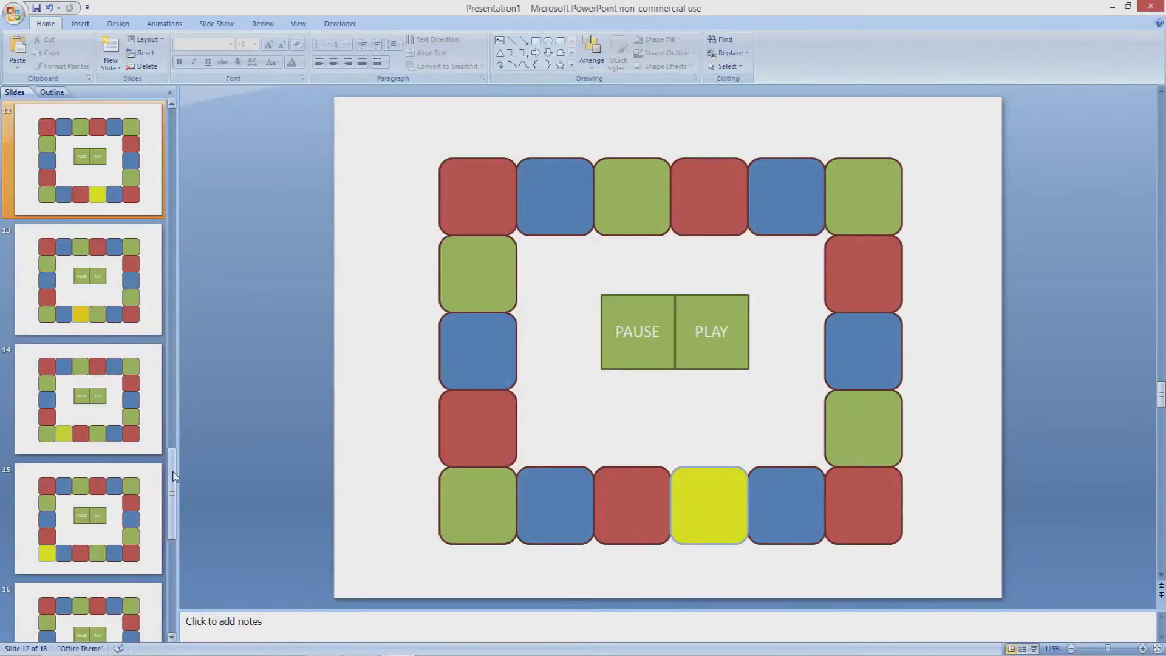
- Check the yellow square's position on slide thumbnails 1 through 4
{"action": "left_click_drag", "start_coordinate": [175, 475], "coordinate": [170, 143]}
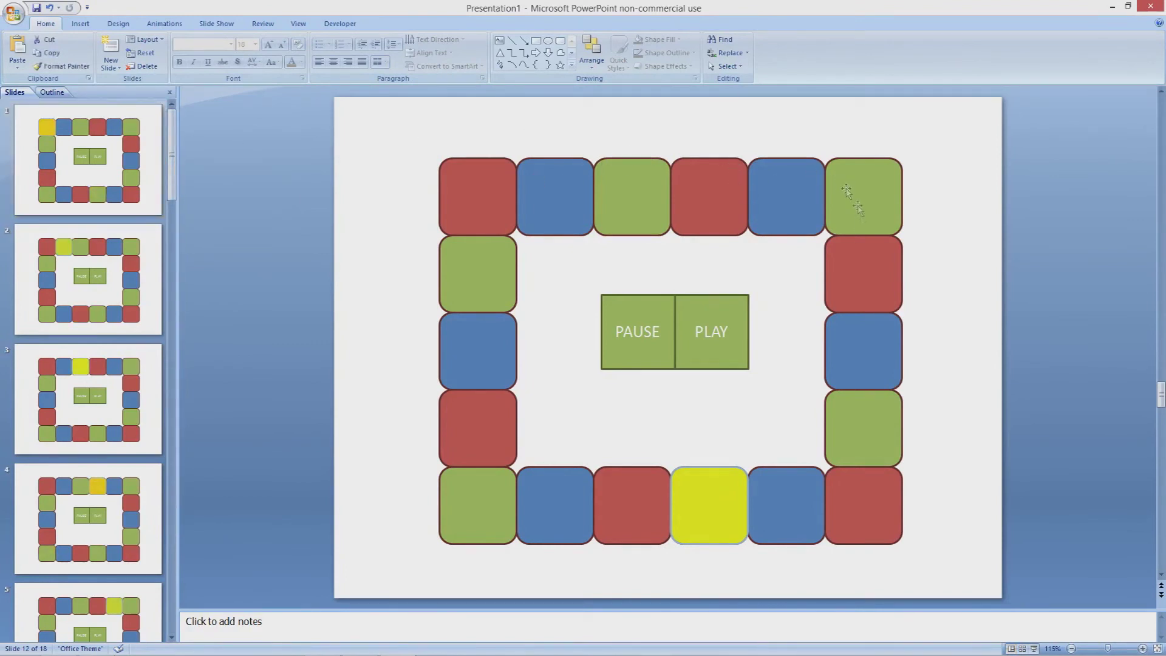
{"action": "left_click", "coordinate": [58, 153]}
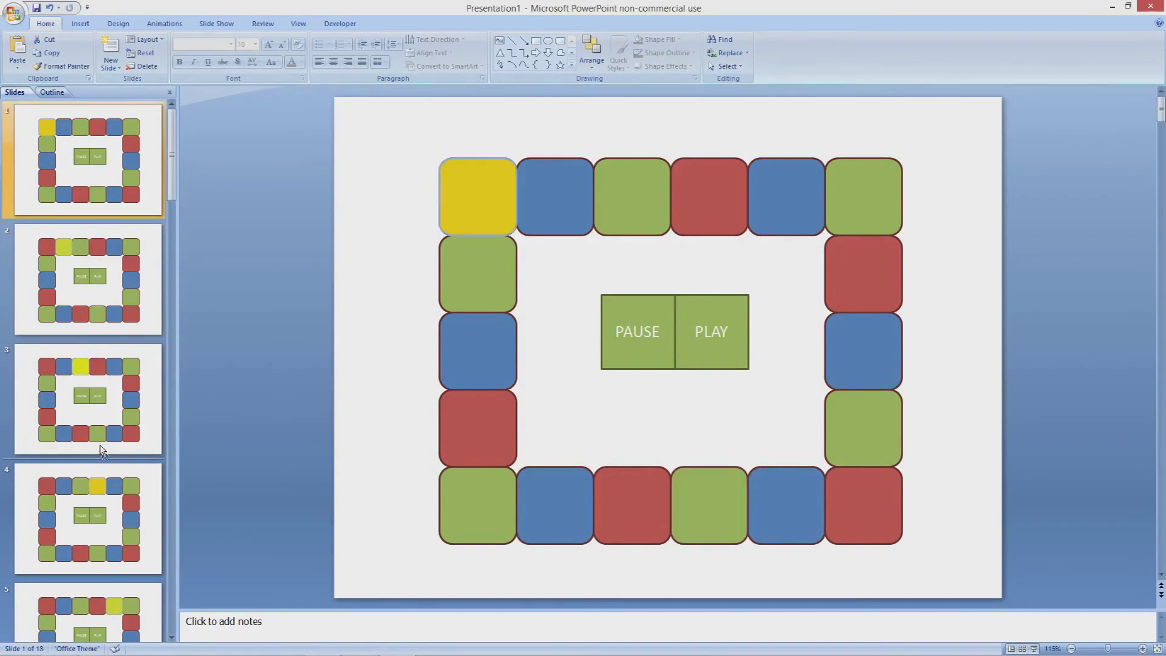
{"action": "left_click", "coordinate": [102, 449]}
{"action": "left_click", "coordinate": [95, 280]}
{"action": "left_click", "coordinate": [100, 537]}
{"action": "scroll", "coordinate": [99, 538], "scroll_direction": "down", "scroll_amount": 5}
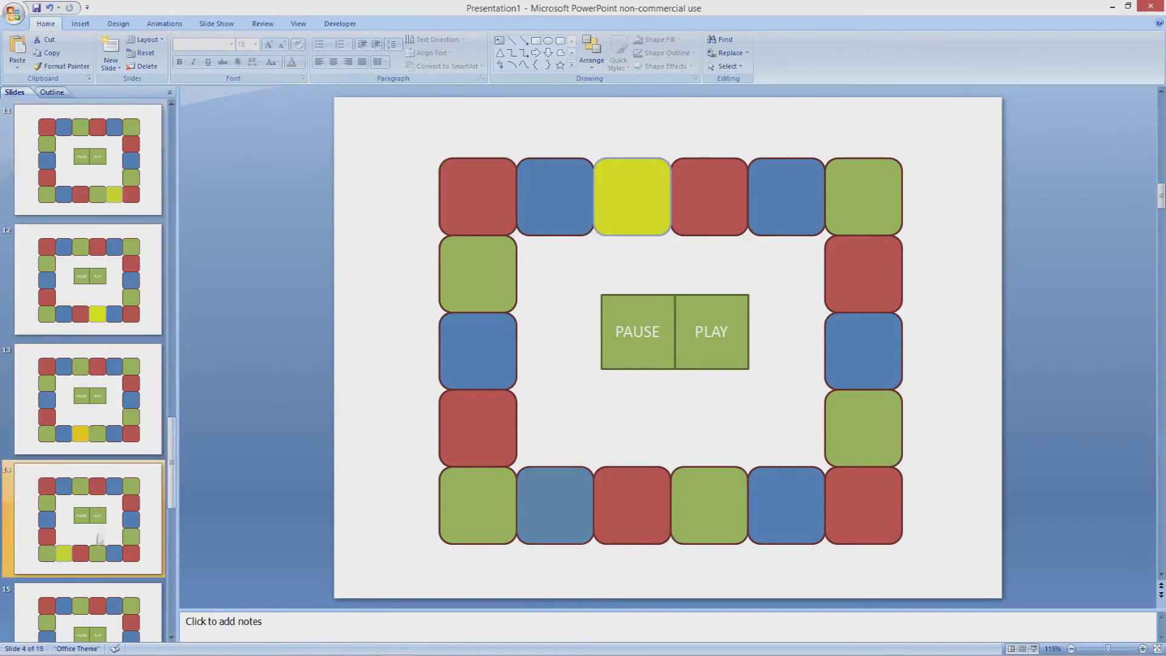
- Narrow the Slides pane to a numbered strip, step through the slides, and briefly run the show from the current slide
{"action": "left_click_drag", "start_coordinate": [178, 364], "coordinate": [36, 364]}
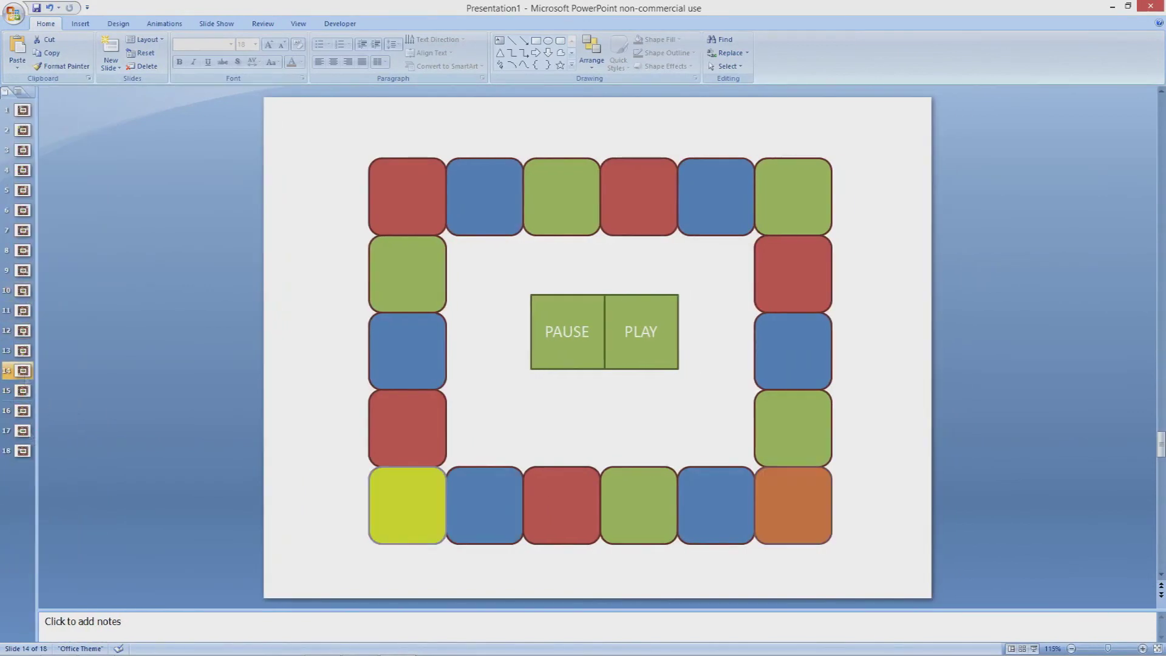
{"action": "key", "text": "Up"}
{"action": "key", "text": "Up"}
{"action": "key", "text": "Up"}
{"action": "key", "text": "Up"}
{"action": "key", "text": "Up"}
{"action": "key", "text": "Up"}
{"action": "key", "text": "Up"}
{"action": "key", "text": "Up"}
{"action": "key", "text": "Up"}
{"action": "key", "text": "Up"}
{"action": "key", "text": "Up"}
{"action": "key", "text": "Up"}
{"action": "key", "text": "Up"}
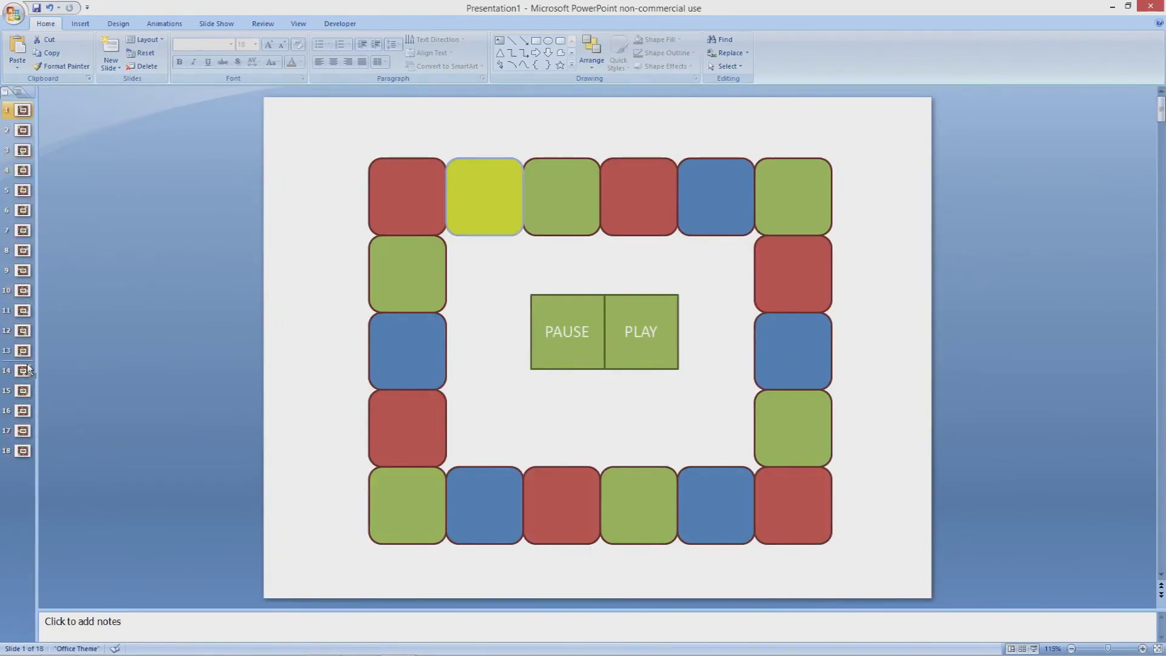
{"action": "key", "text": "Down"}
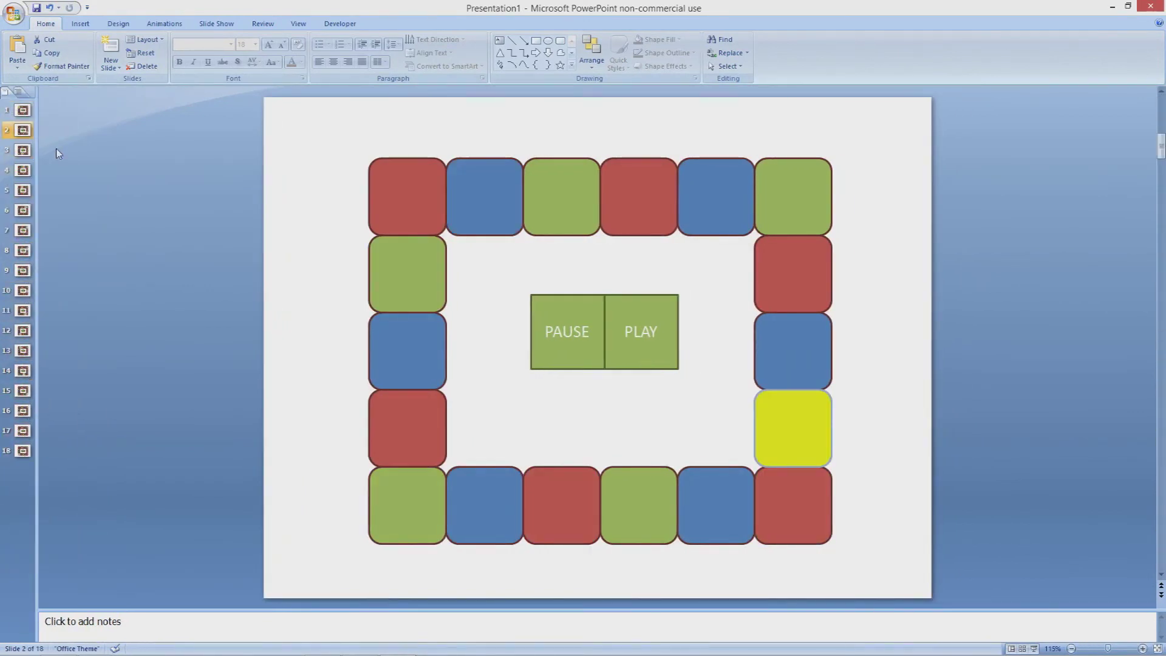
{"action": "key", "text": "Down"}
{"action": "key", "text": "Down"}
{"action": "key", "text": "Down"}
{"action": "key", "text": "Down"}
{"action": "key", "text": "Down"}
{"action": "key", "text": "Down"}
{"action": "key", "text": "Down"}
{"action": "key", "text": "Down"}
{"action": "key", "text": "Down"}
{"action": "key", "text": "Down"}
{"action": "key", "text": "Down"}
{"action": "key", "text": "Down"}
{"action": "key", "text": "Down"}
{"action": "key", "text": "Down"}
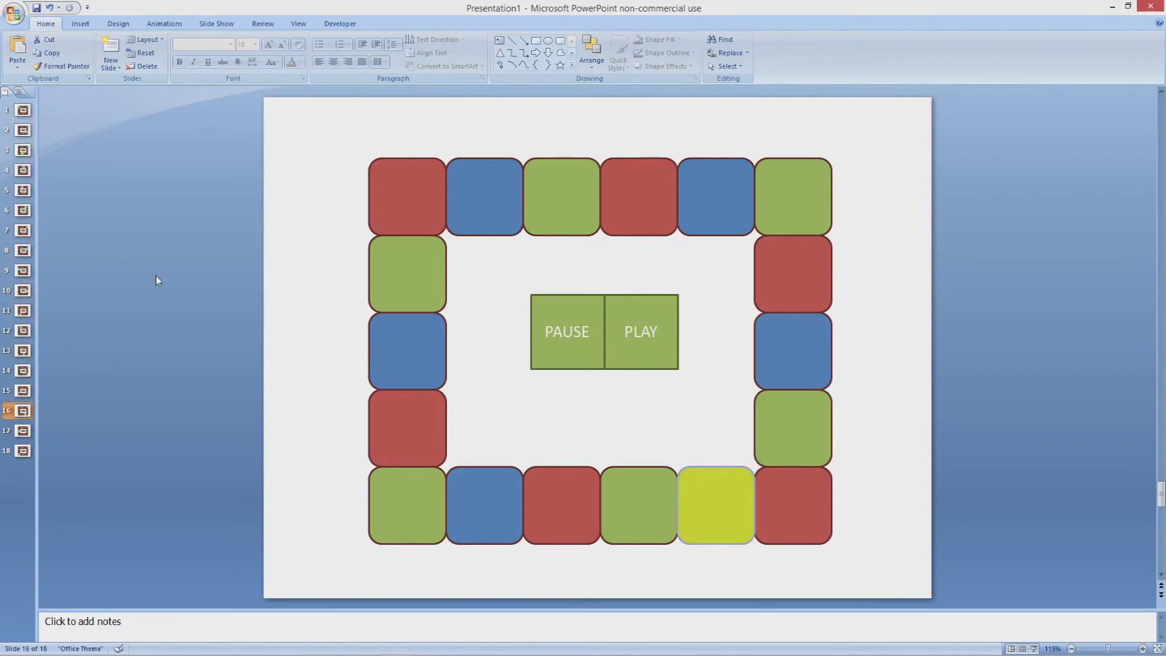
{"action": "key", "text": "shift+F5"}
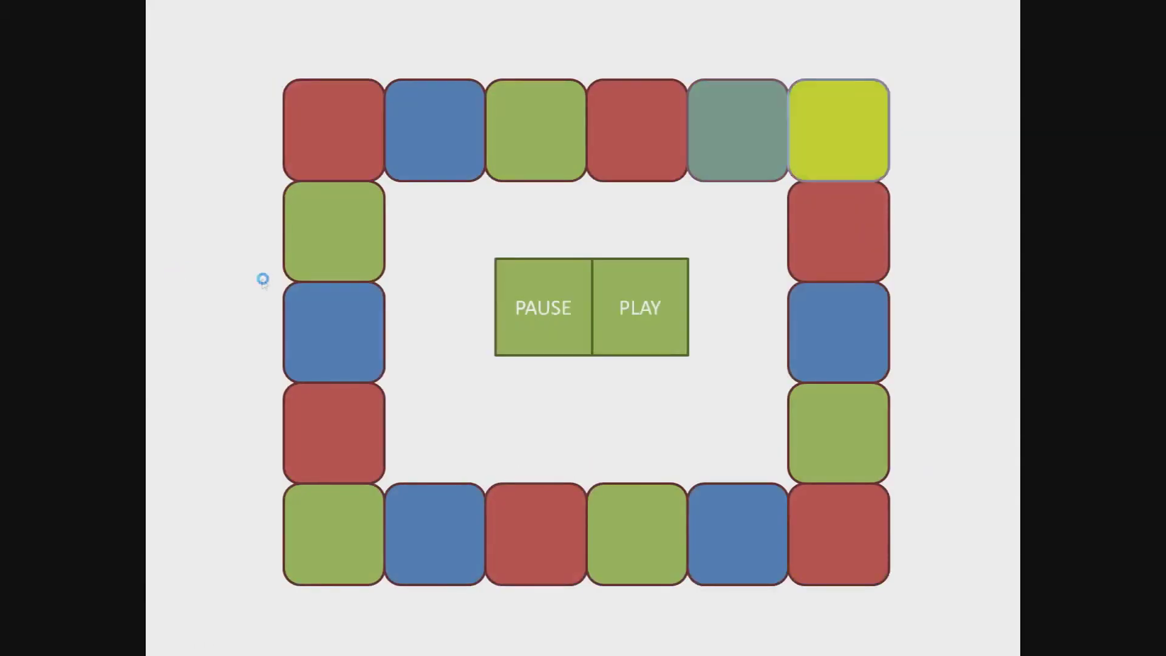
{"action": "key", "text": "Escape"}
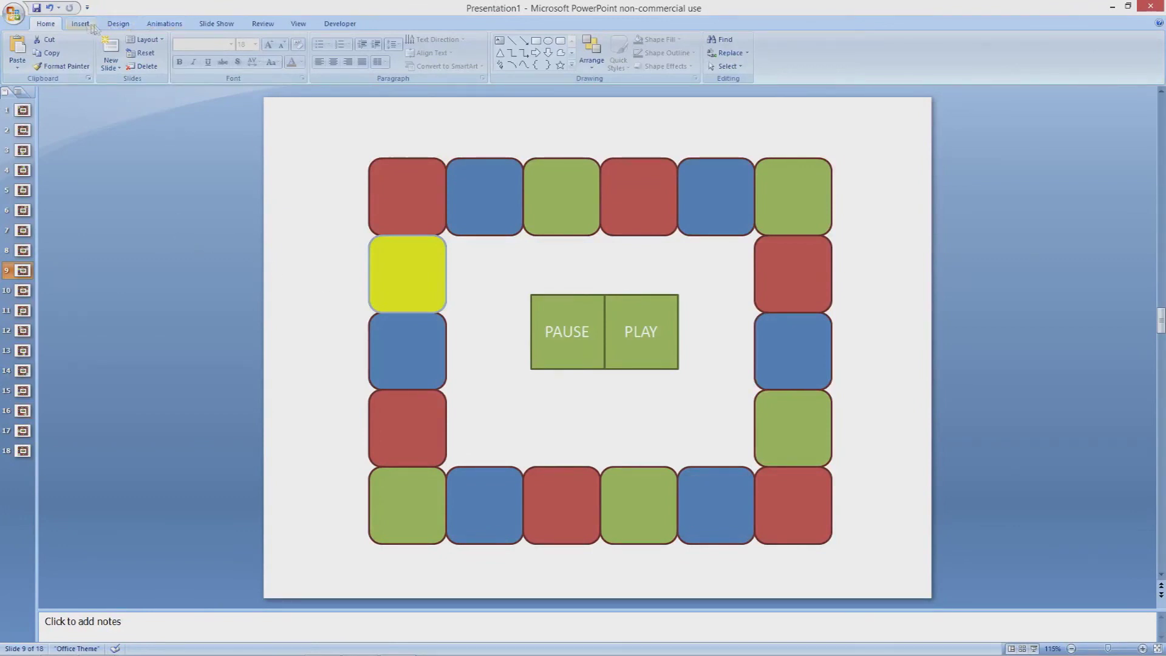
- Set every slide to advance automatically after 00:00 and preview the show's timing from slide 1
{"action": "left_click", "coordinate": [162, 25]}
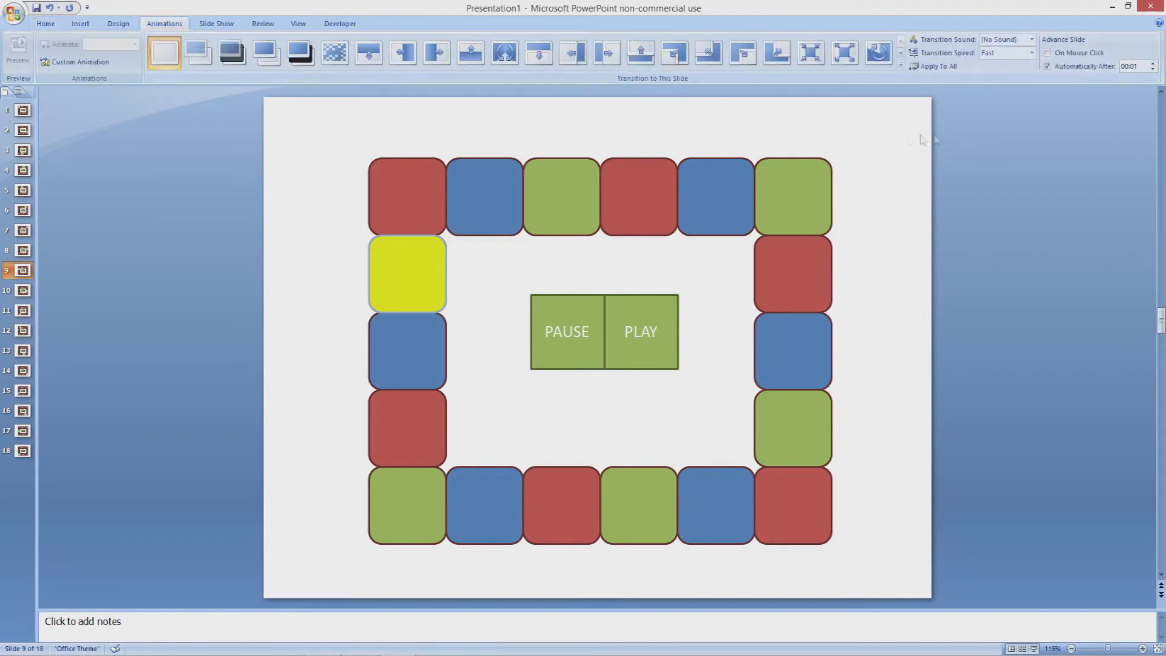
{"action": "key", "text": "F5"}
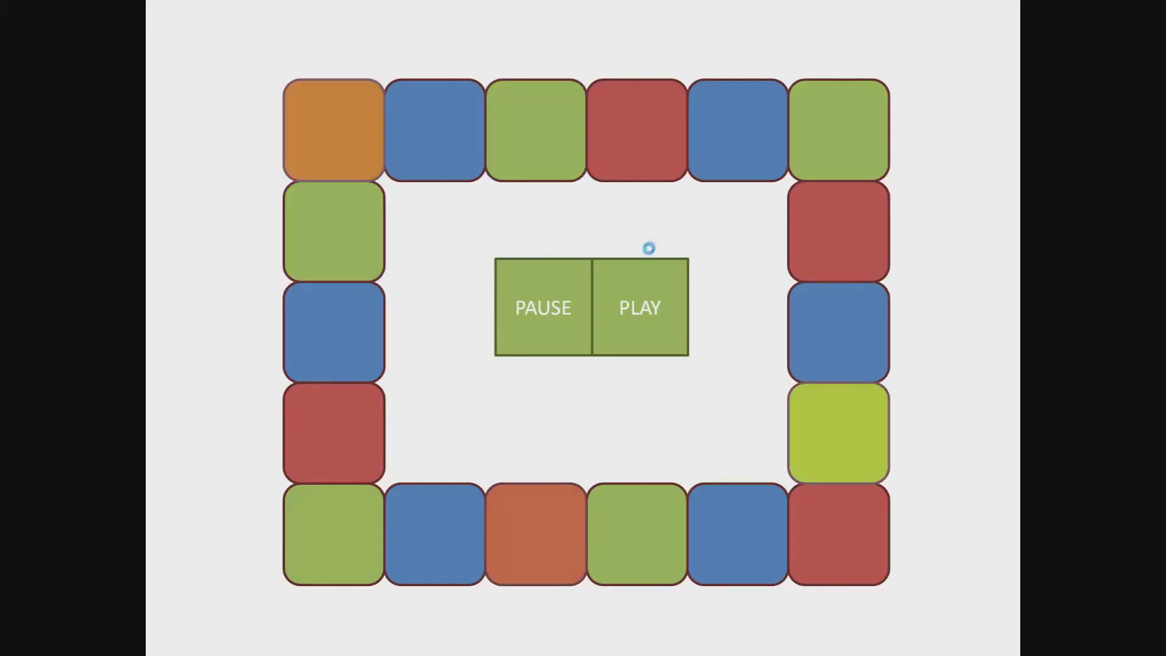
{"action": "key", "text": "Escape"}
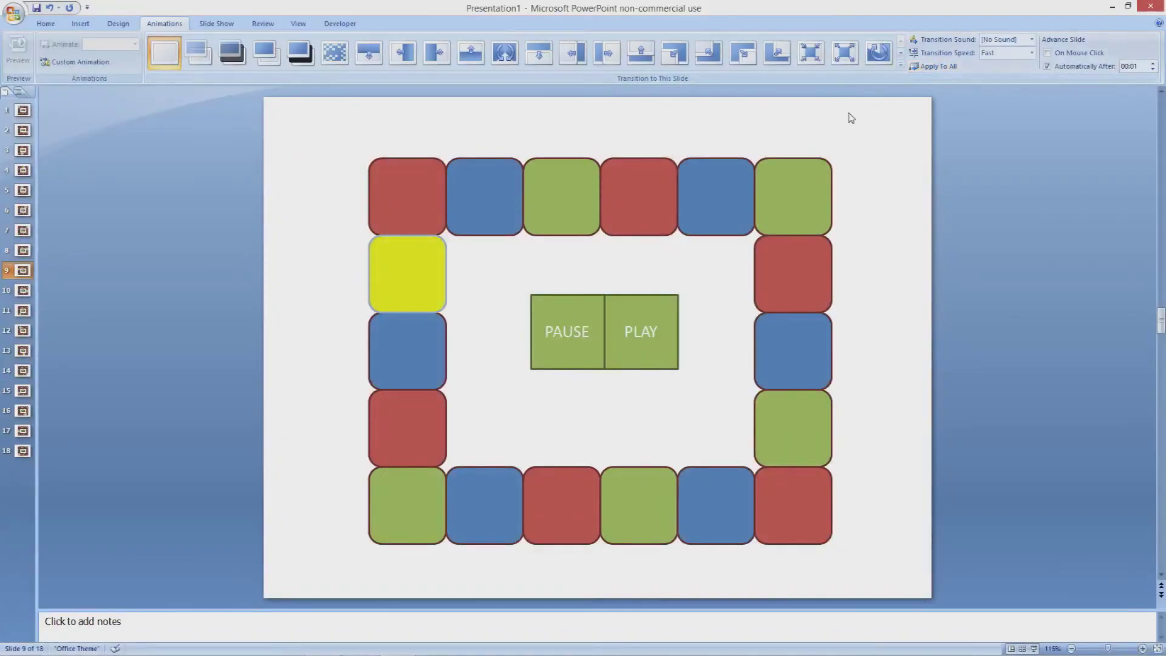
{"action": "key", "text": "F5"}
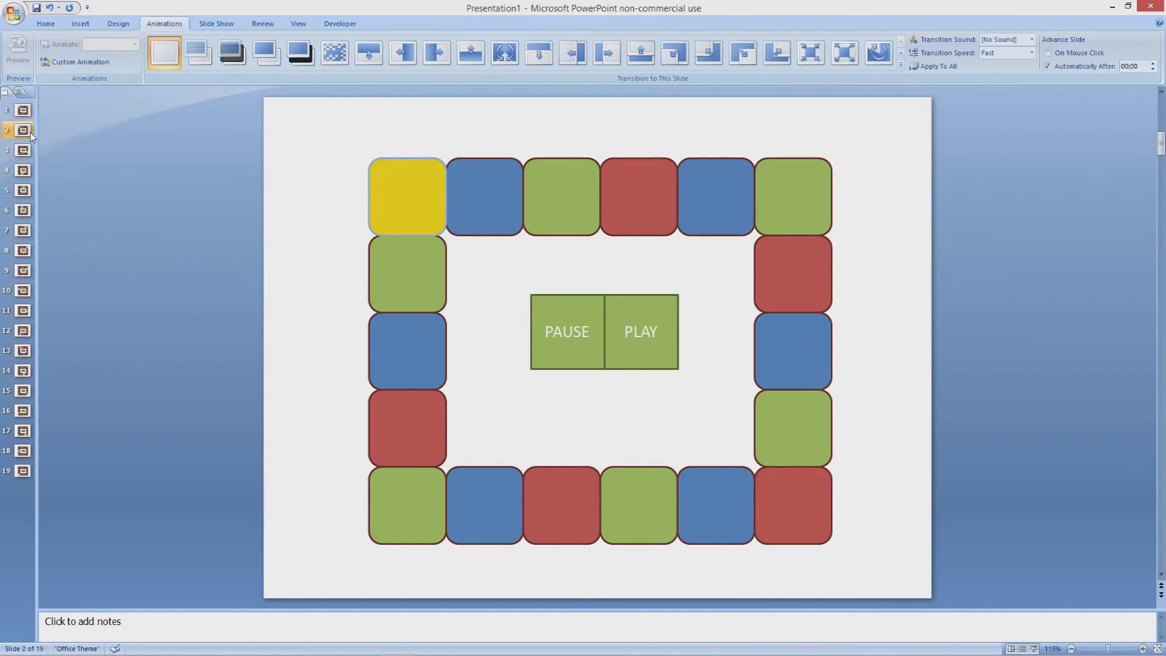
- Duplicate slides 4 (twice), 7, 10, 13, 16, 19 and 22 with Ctrl+D
{"action": "left_click", "coordinate": [24, 172]}
{"action": "key", "text": "ctrl+d"}
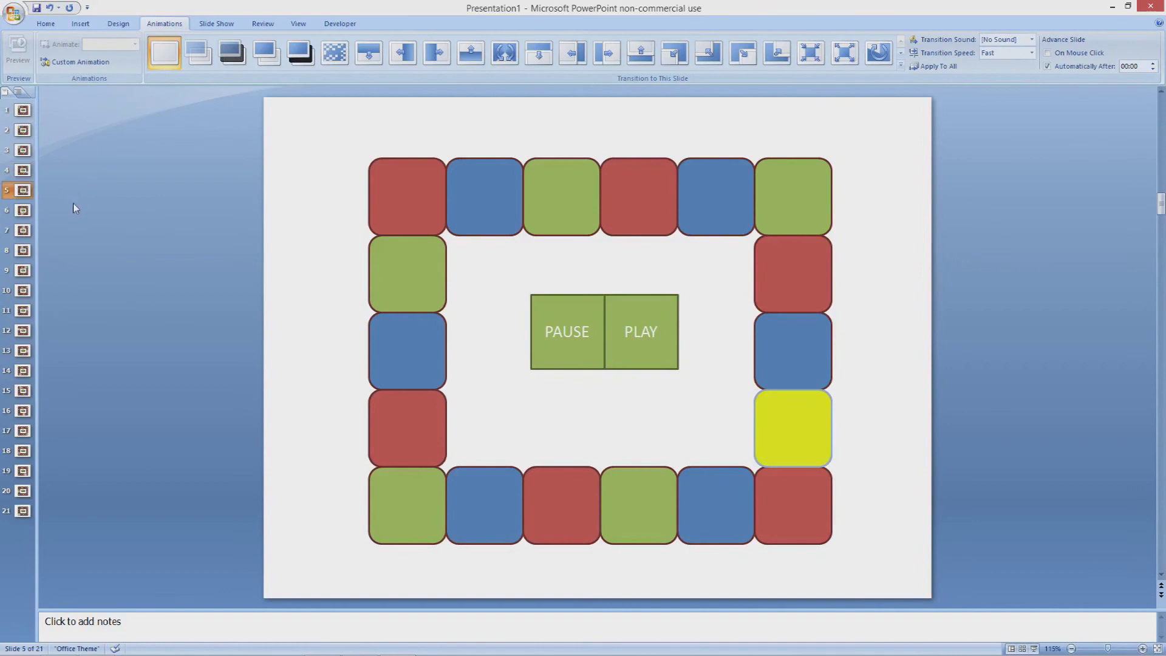
{"action": "key", "text": "ctrl+d"}
{"action": "left_click", "coordinate": [25, 232]}
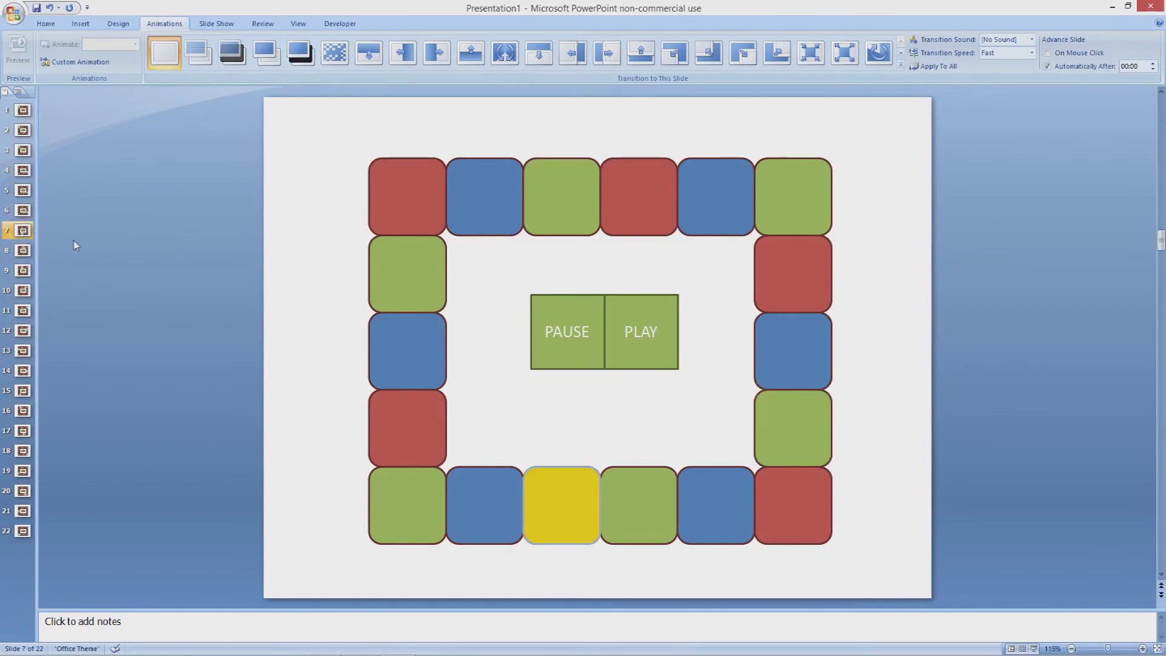
{"action": "key", "text": "ctrl+d"}
{"action": "key", "text": "ctrl+d"}
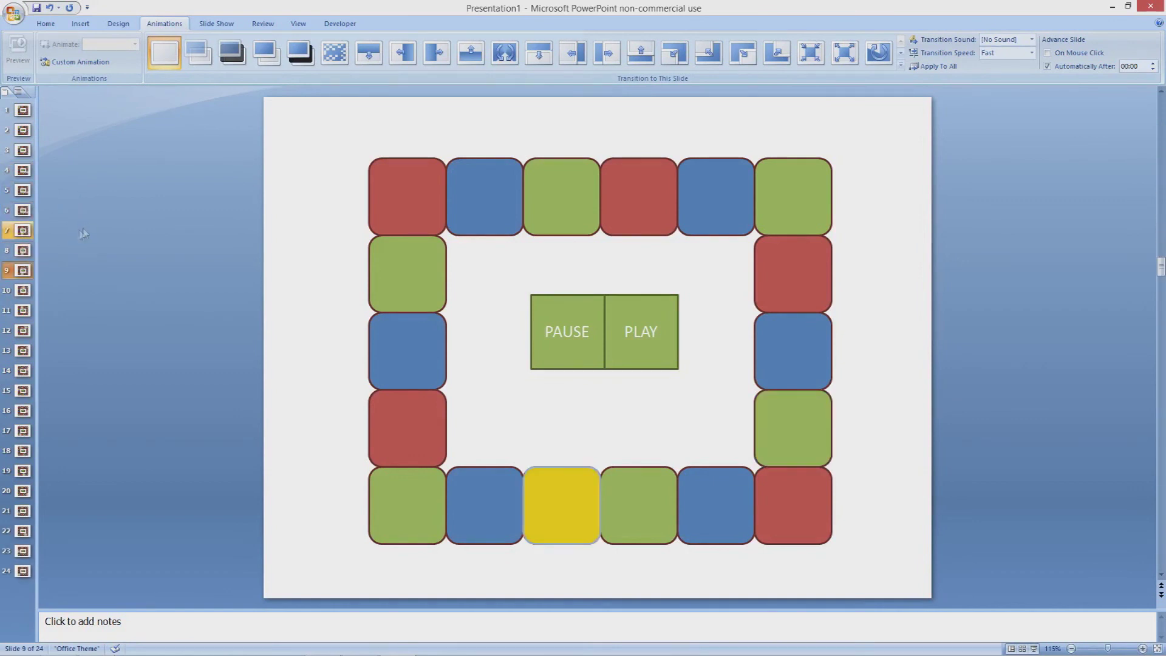
{"action": "left_click", "coordinate": [24, 291]}
{"action": "key", "text": "ctrl+d"}
{"action": "key", "text": "ctrl+d"}
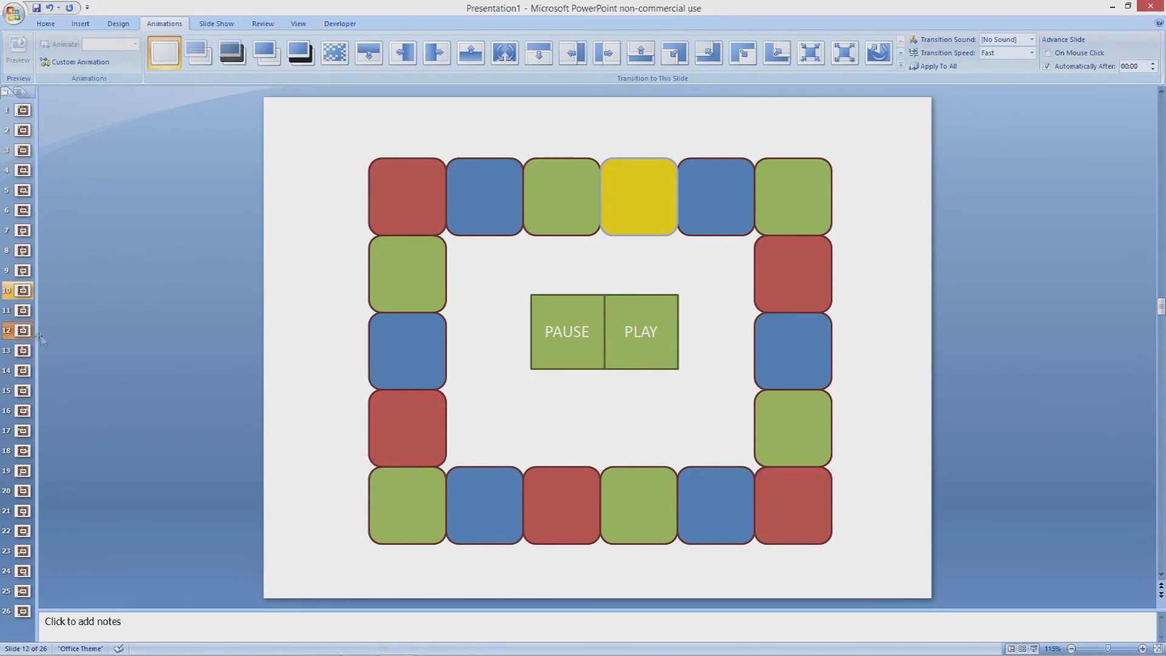
{"action": "left_click", "coordinate": [25, 350]}
{"action": "key", "text": "ctrl+d"}
{"action": "key", "text": "ctrl+d"}
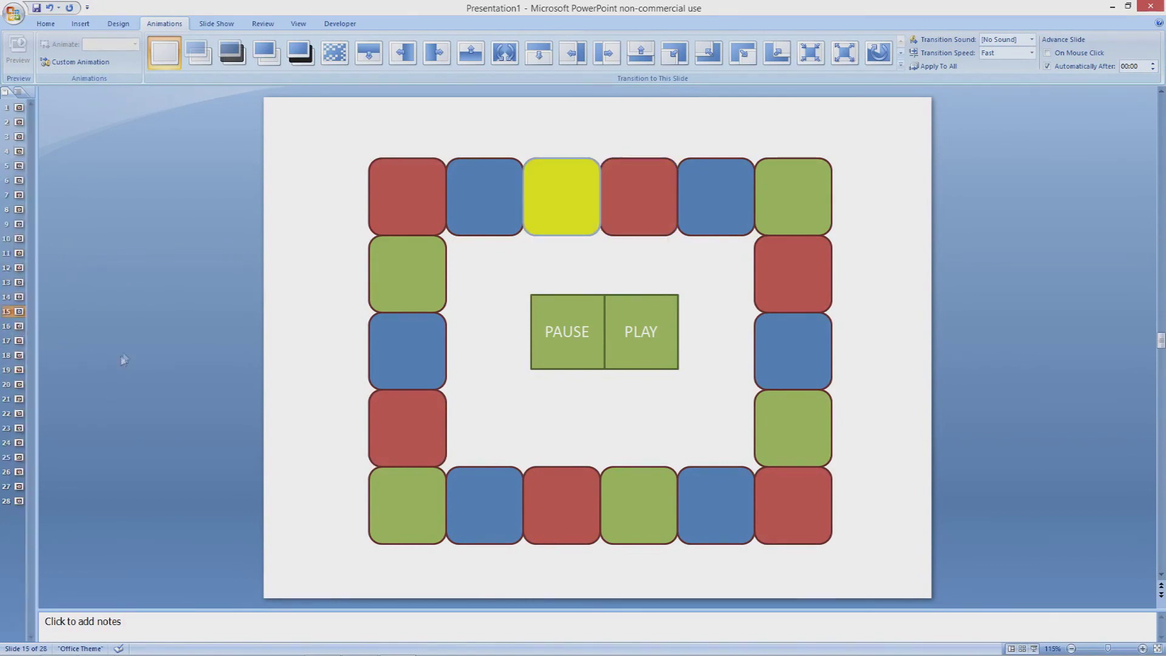
{"action": "left_click", "coordinate": [20, 328]}
{"action": "key", "text": "ctrl+d"}
{"action": "key", "text": "ctrl+d"}
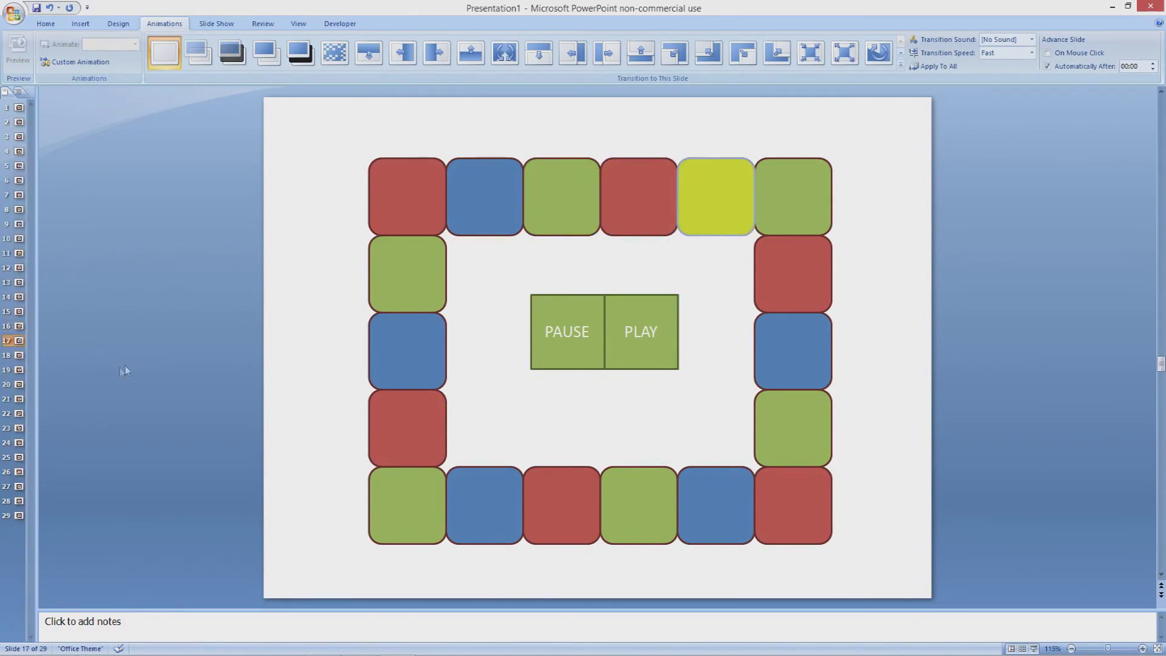
{"action": "left_click", "coordinate": [16, 370]}
{"action": "key", "text": "ctrl+d"}
{"action": "key", "text": "ctrl+d"}
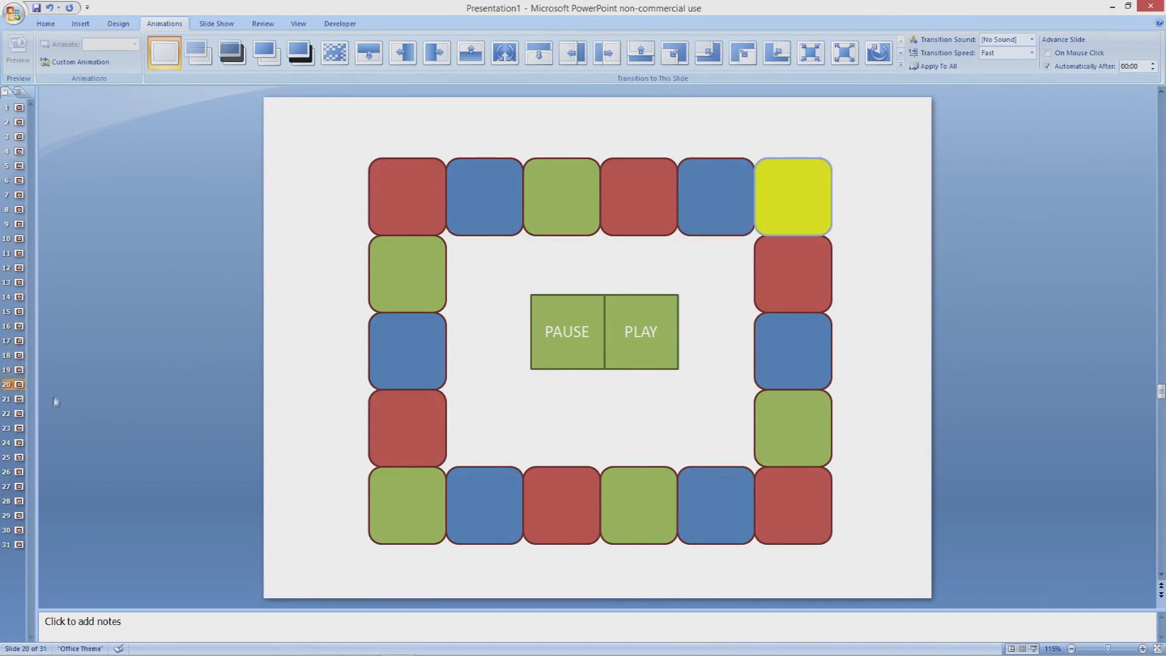
{"action": "left_click", "coordinate": [18, 412]}
{"action": "key", "text": "ctrl+d"}
{"action": "key", "text": "ctrl+d"}
- Duplicate the remaining board slides further down the deck to reach 52 slides, then start the show
{"action": "left_click", "coordinate": [20, 457]}
{"action": "key", "text": "ctrl+d"}
{"action": "key", "text": "ctrl+d"}
{"action": "left_click", "coordinate": [16, 573]}
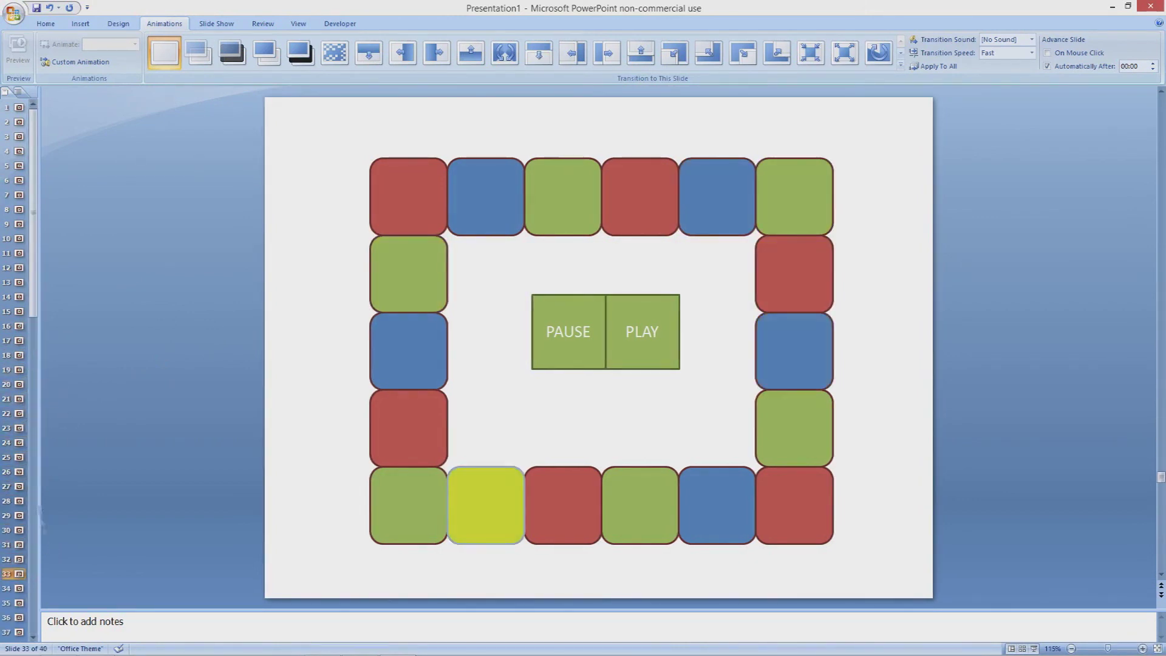
{"action": "key", "text": "ctrl+d"}
{"action": "key", "text": "ctrl+d"}
{"action": "left_click", "coordinate": [14, 576]}
{"action": "key", "text": "ctrl+d"}
{"action": "key", "text": "ctrl+d"}
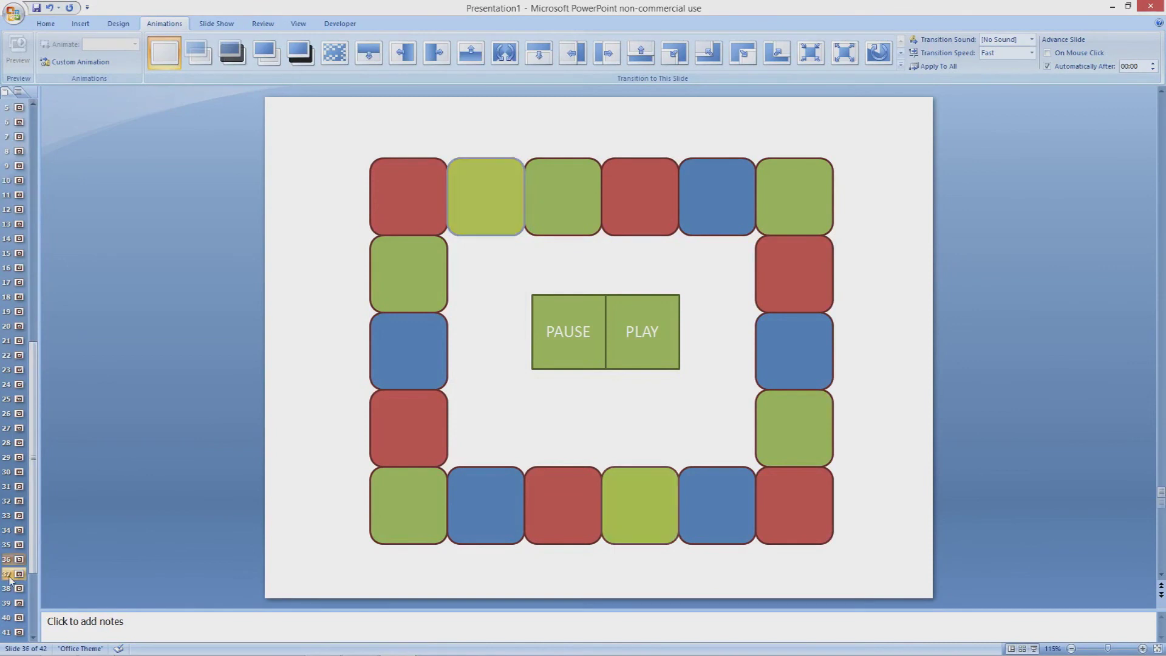
{"action": "left_click", "coordinate": [7, 574]}
{"action": "key", "text": "ctrl+d"}
{"action": "key", "text": "ctrl+d"}
{"action": "left_click", "coordinate": [7, 574]}
{"action": "key", "text": "ctrl+d"}
{"action": "key", "text": "ctrl+d"}
{"action": "left_click", "coordinate": [7, 588]}
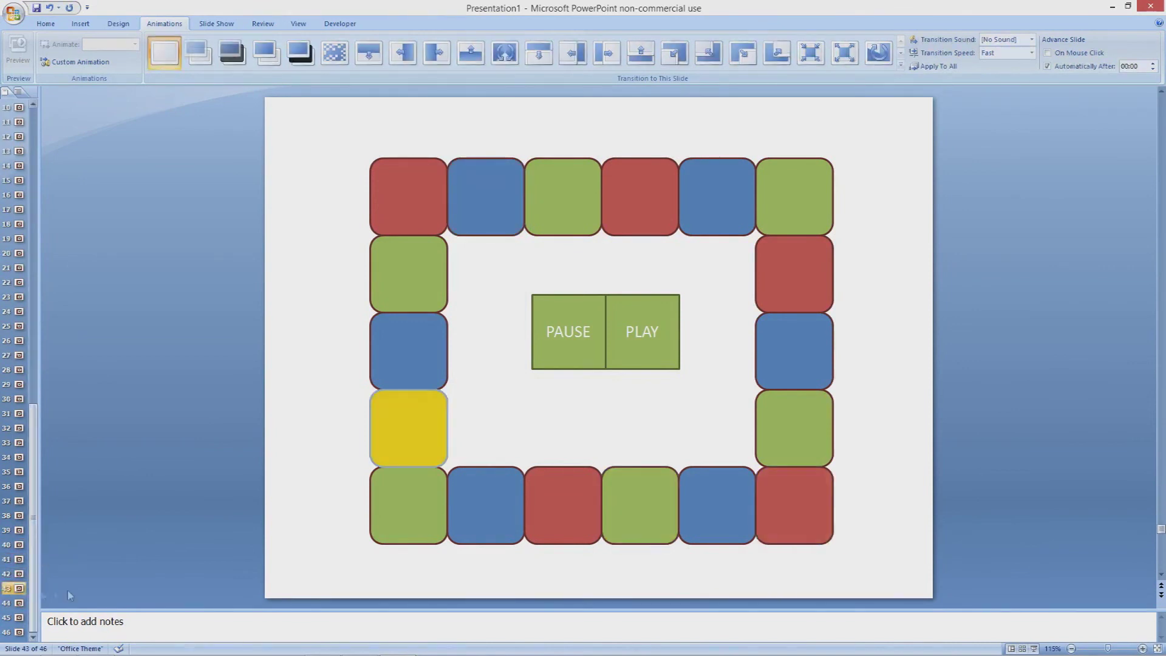
{"action": "key", "text": "ctrl+d"}
{"action": "key", "text": "ctrl+d"}
{"action": "left_click", "coordinate": [8, 603]}
{"action": "key", "text": "ctrl+d"}
{"action": "key", "text": "ctrl+d"}
{"action": "key", "text": "Up"}
{"action": "key", "text": "Up"}
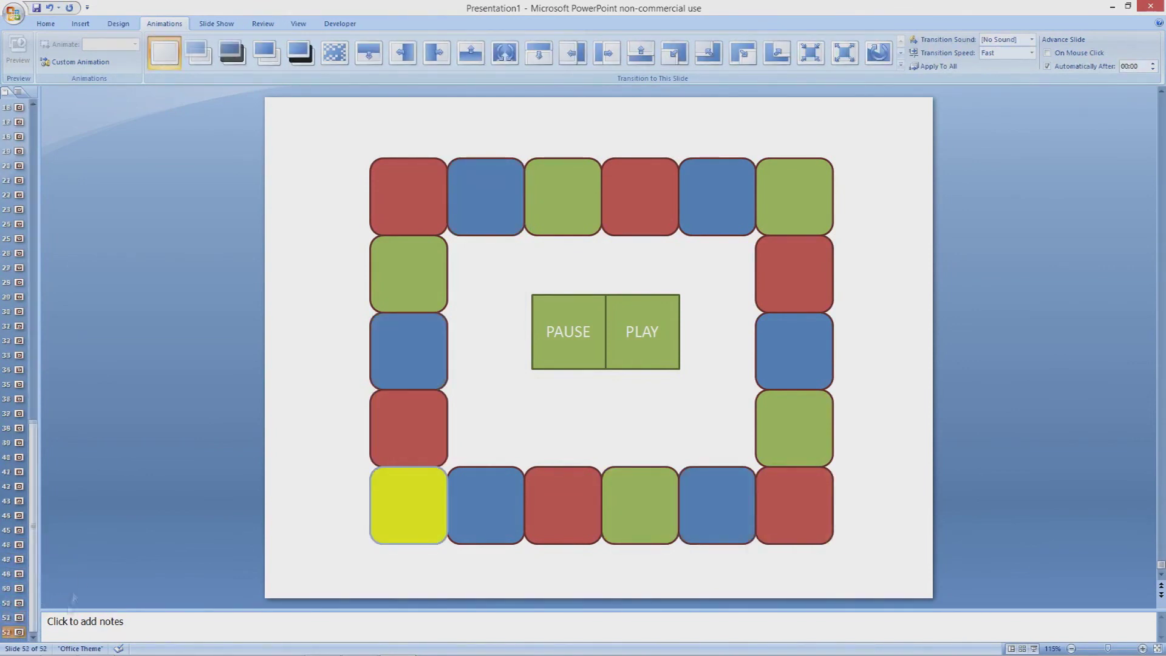
{"action": "key", "text": "F5"}
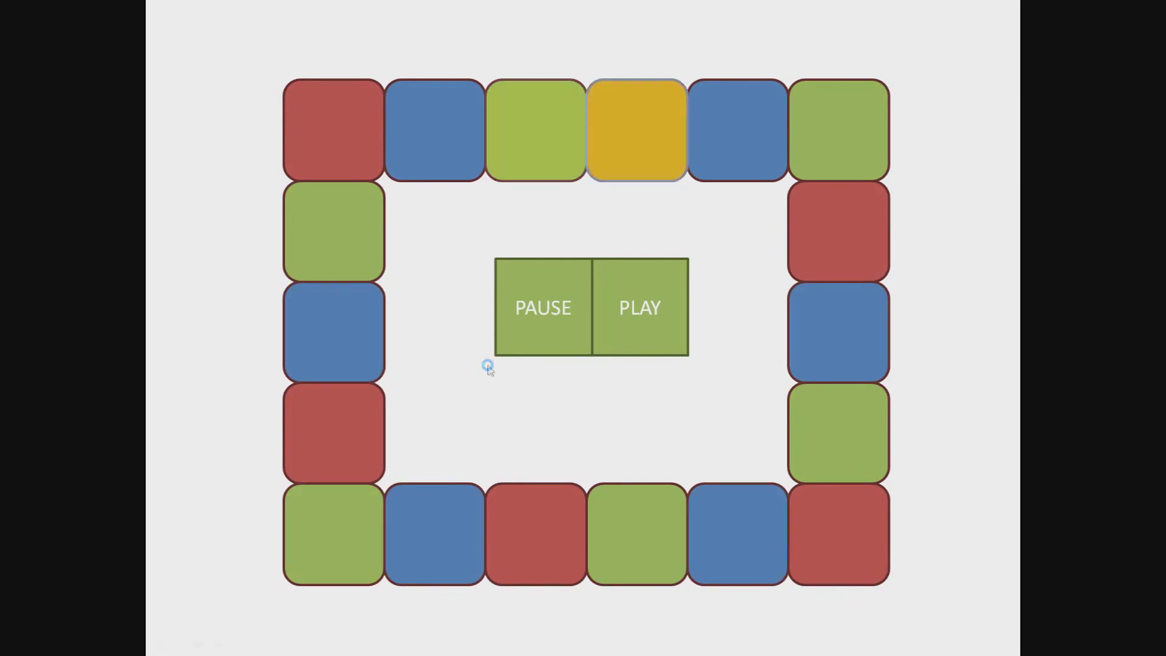